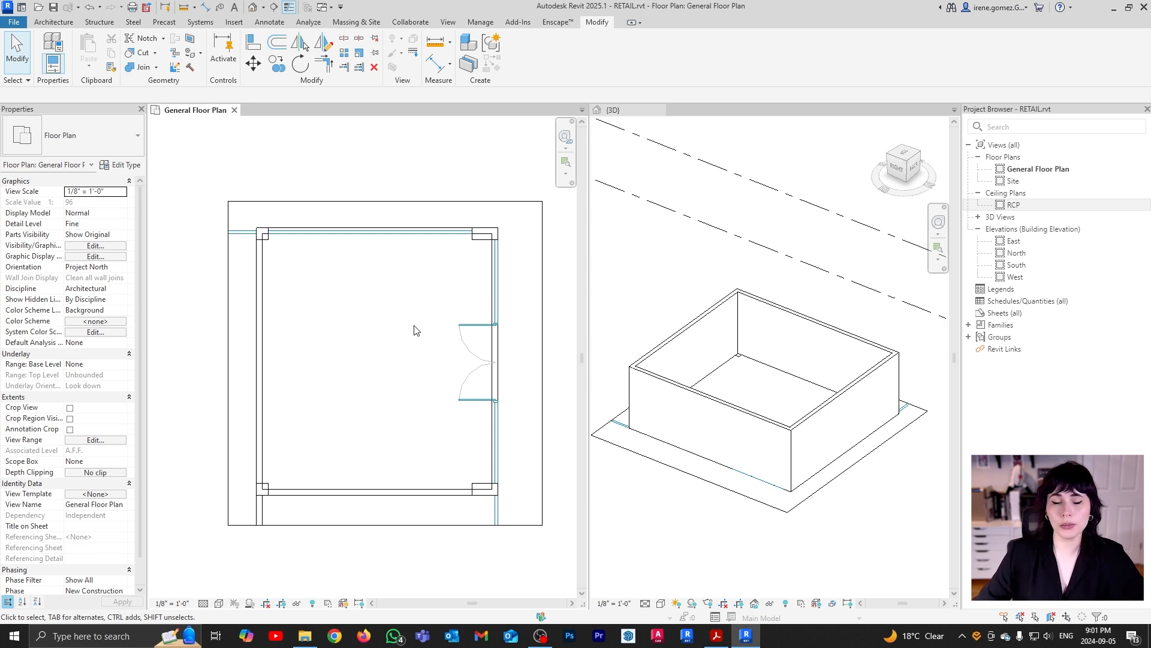
{"action": "left_click", "coordinate": [69, 25]}
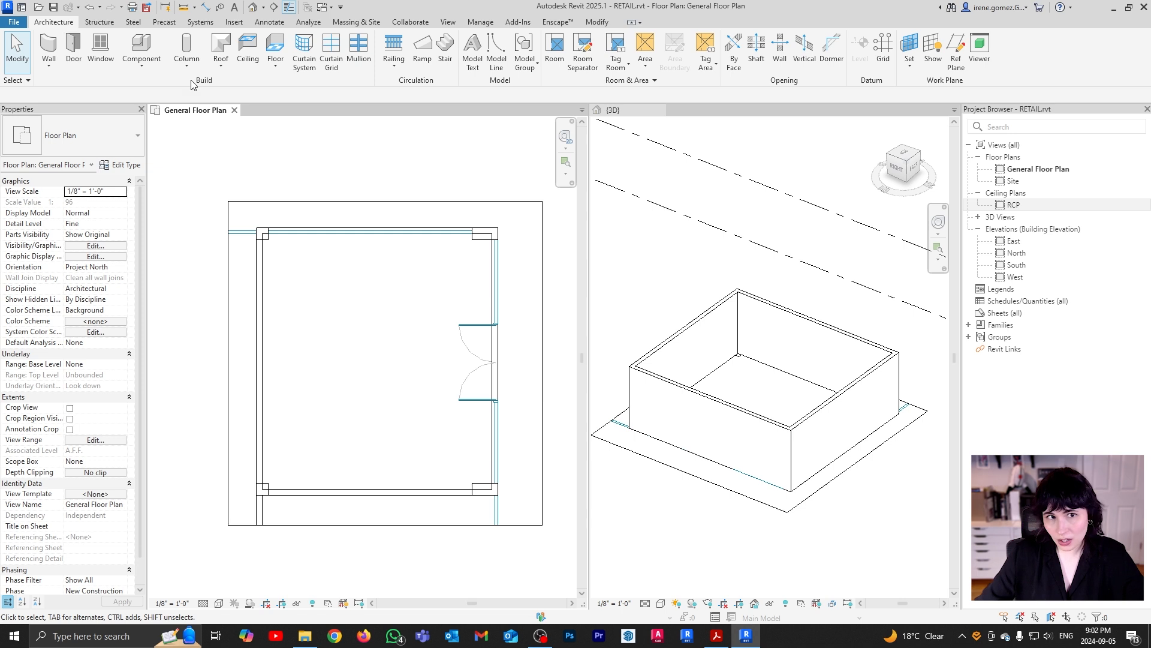
{"action": "left_click", "coordinate": [109, 22]}
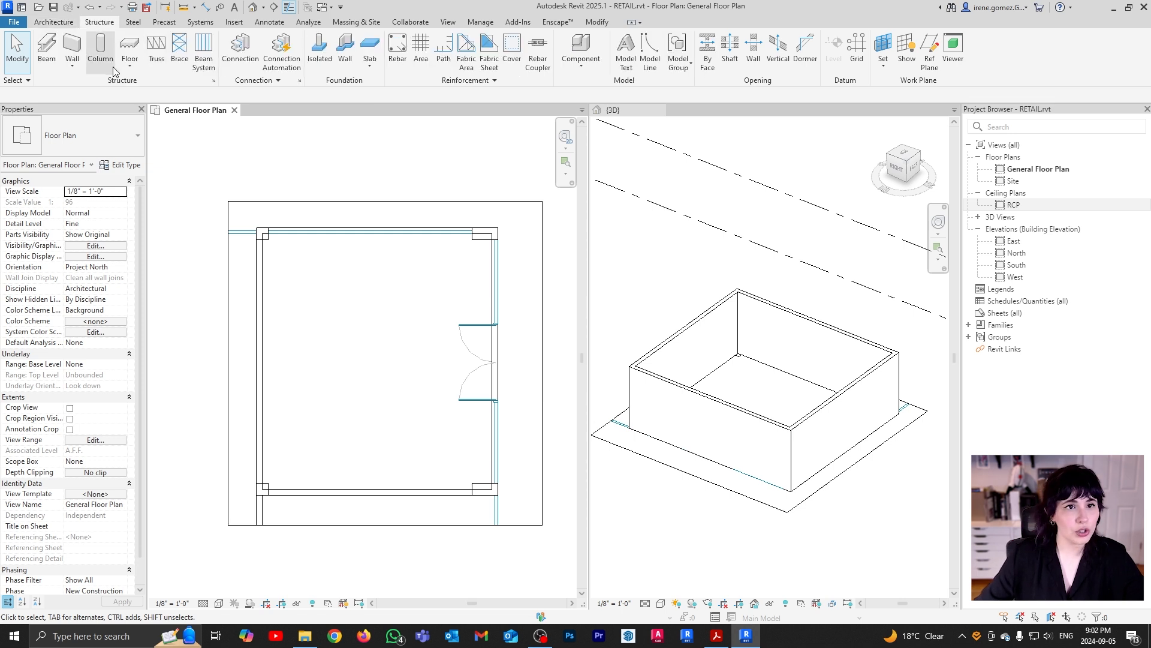
Start an architectural column using the Rectangular Column 18" x 18" type
{"action": "left_click", "coordinate": [60, 22]}
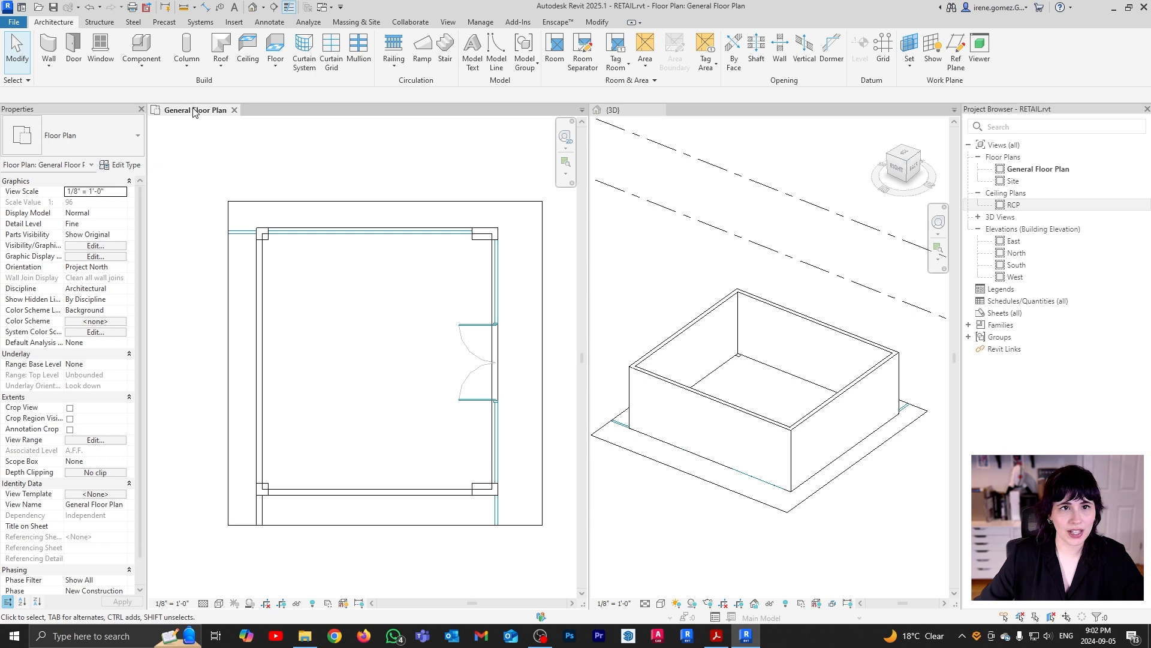
{"action": "left_click", "coordinate": [190, 67]}
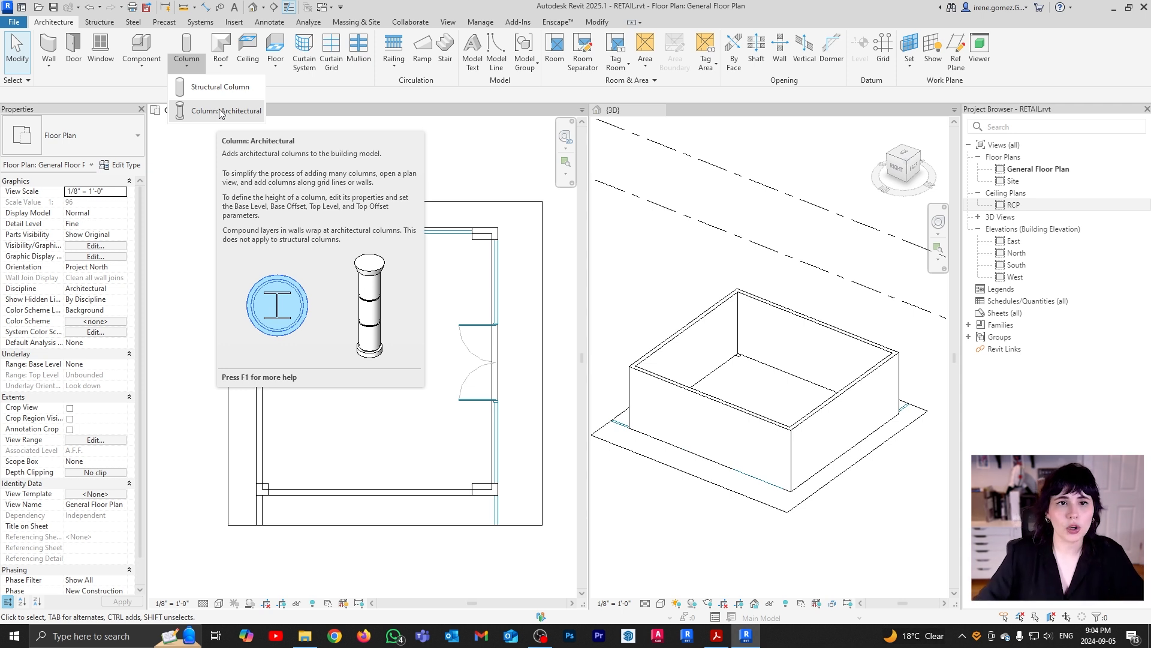
{"action": "left_click", "coordinate": [214, 112]}
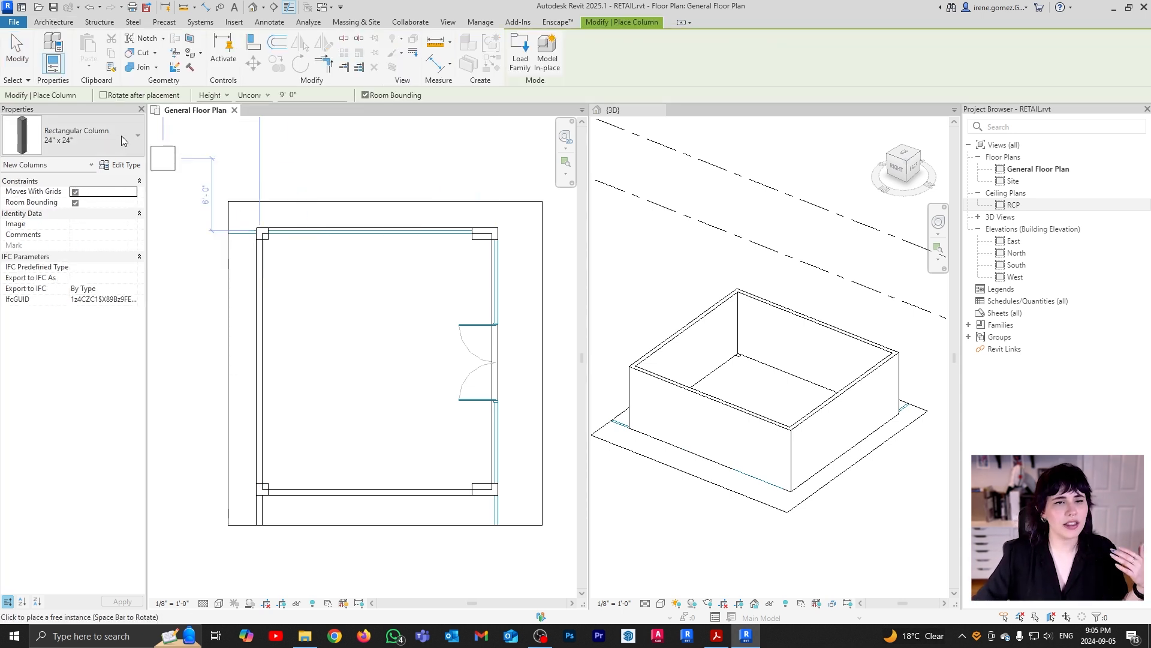
{"action": "left_click", "coordinate": [124, 133]}
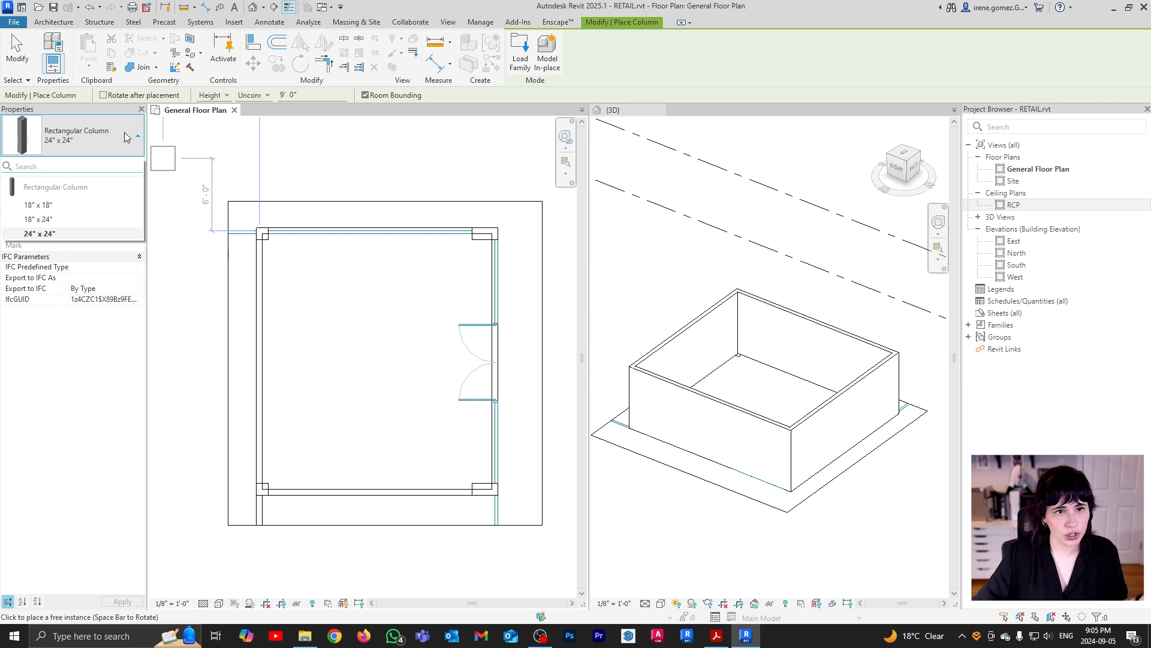
{"action": "scroll", "coordinate": [262, 234], "scroll_direction": "up", "scroll_amount": 5}
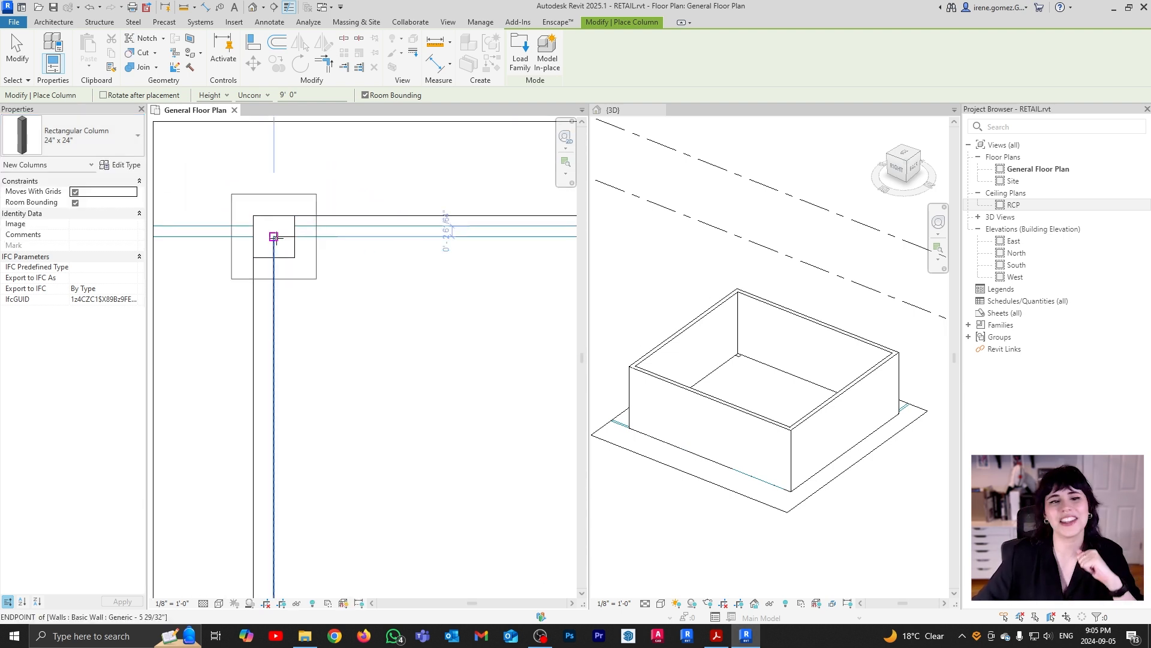
{"action": "left_click", "coordinate": [116, 138]}
{"action": "left_click", "coordinate": [27, 218]}
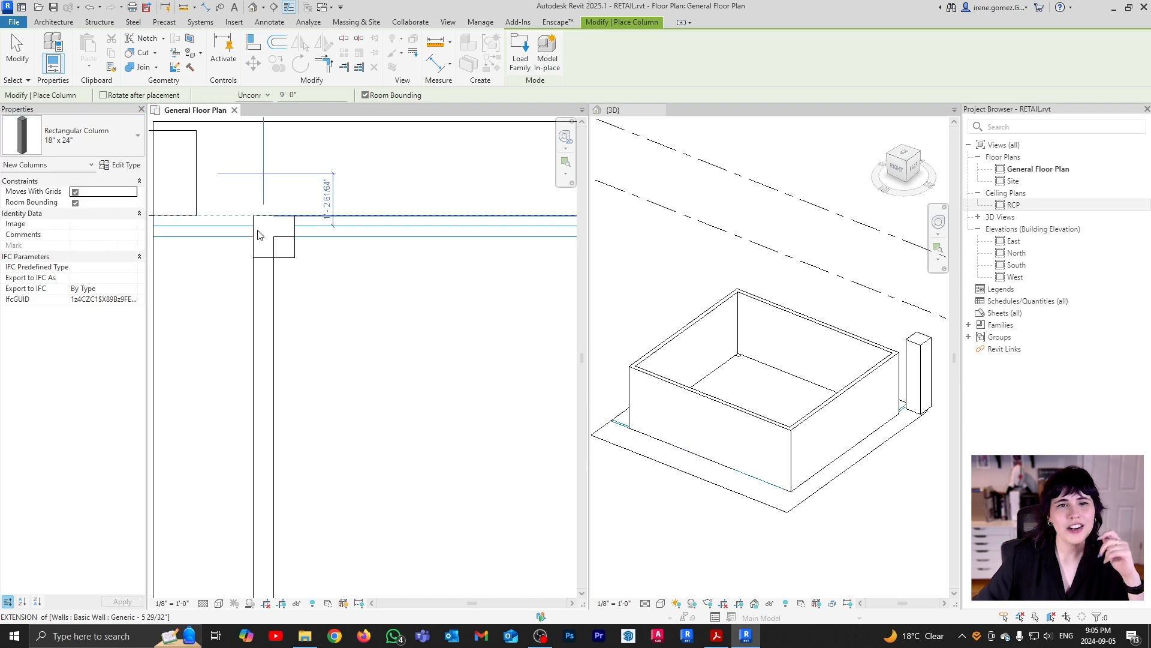
{"action": "left_click", "coordinate": [120, 138]}
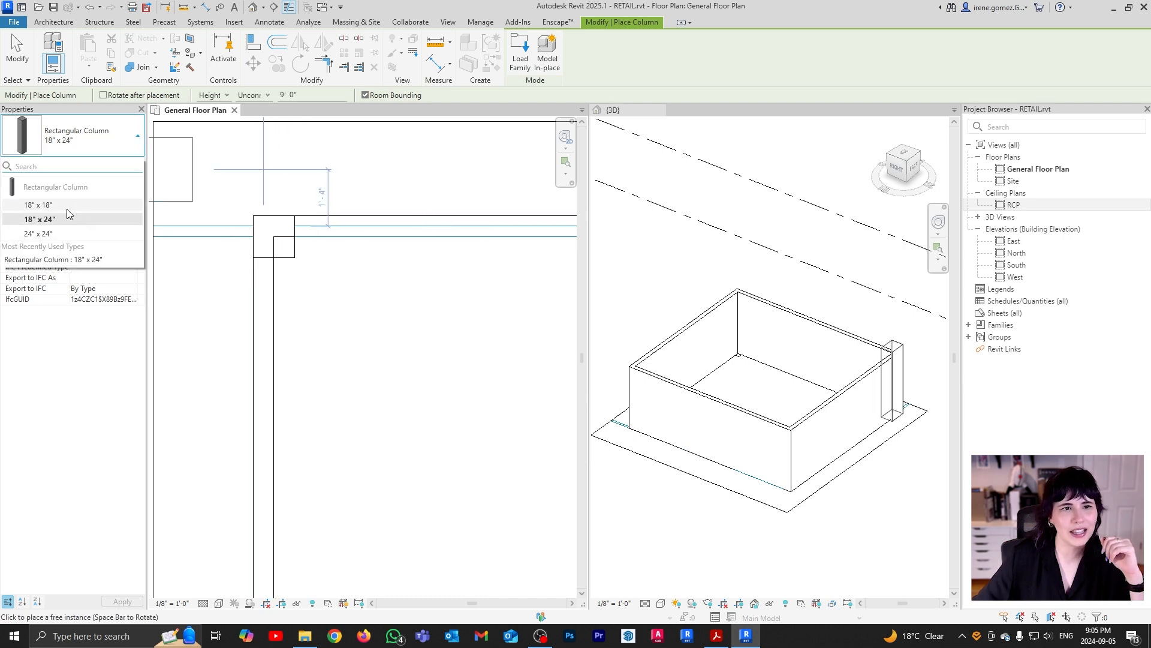
{"action": "left_click", "coordinate": [67, 209]}
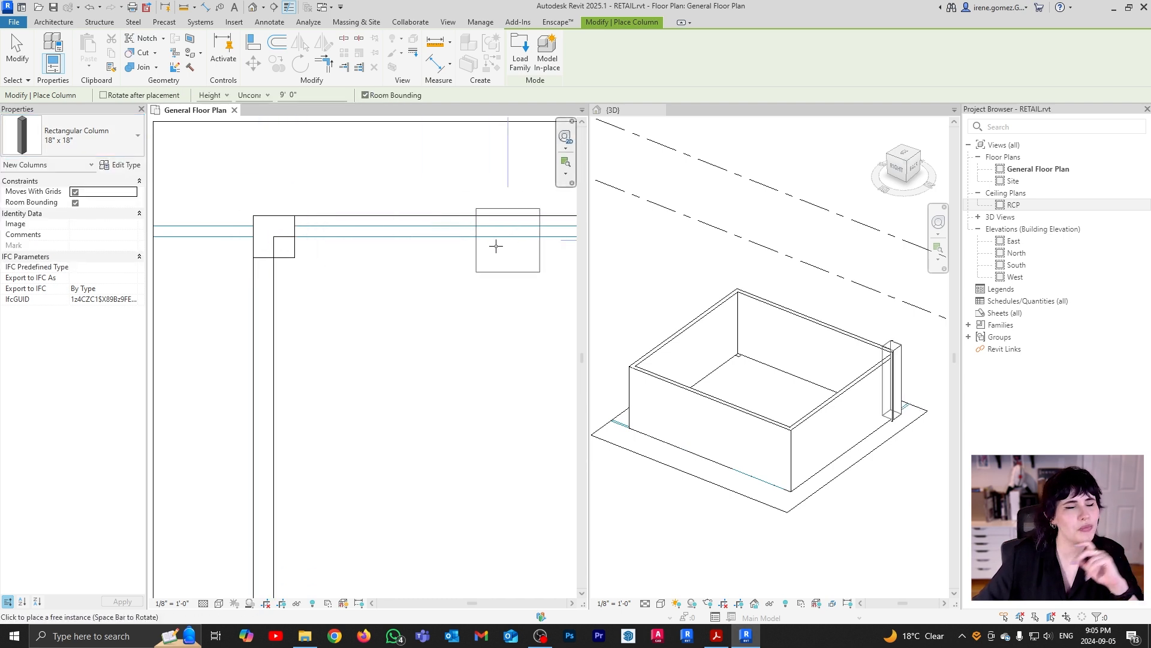
Set the column's top level to U/S and place one column at the wall endpoint in the plan's upper-left corner
{"action": "scroll", "coordinate": [335, 243], "scroll_direction": "down", "scroll_amount": 2}
{"action": "scroll", "coordinate": [336, 242], "scroll_direction": "down", "scroll_amount": 4}
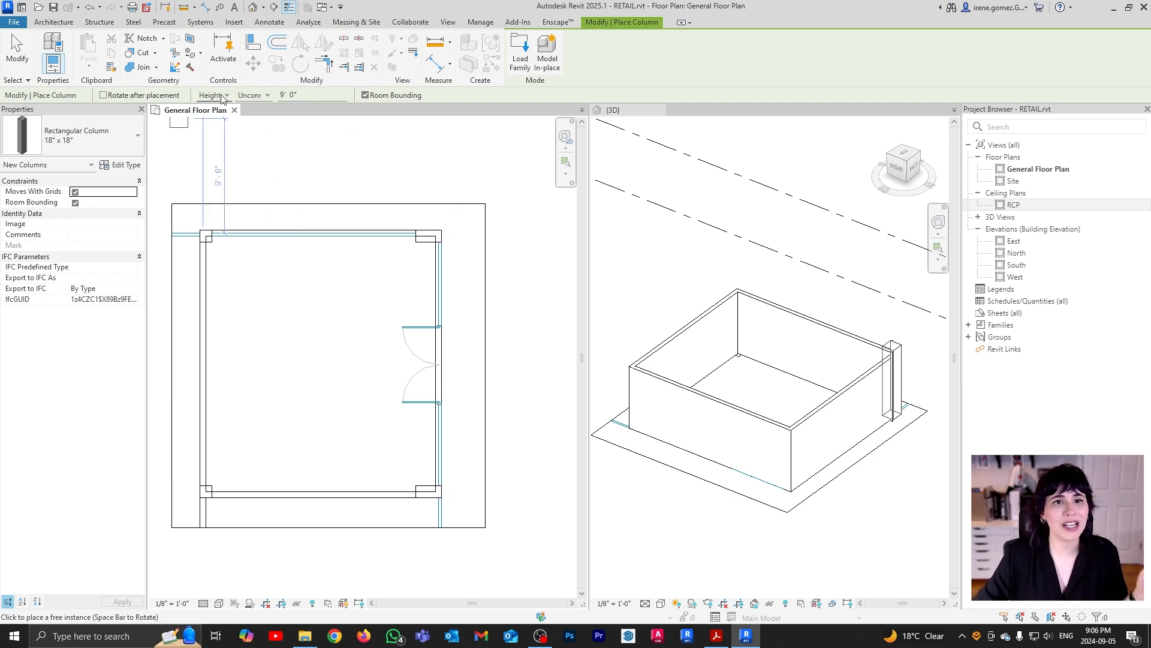
{"action": "left_click", "coordinate": [262, 97]}
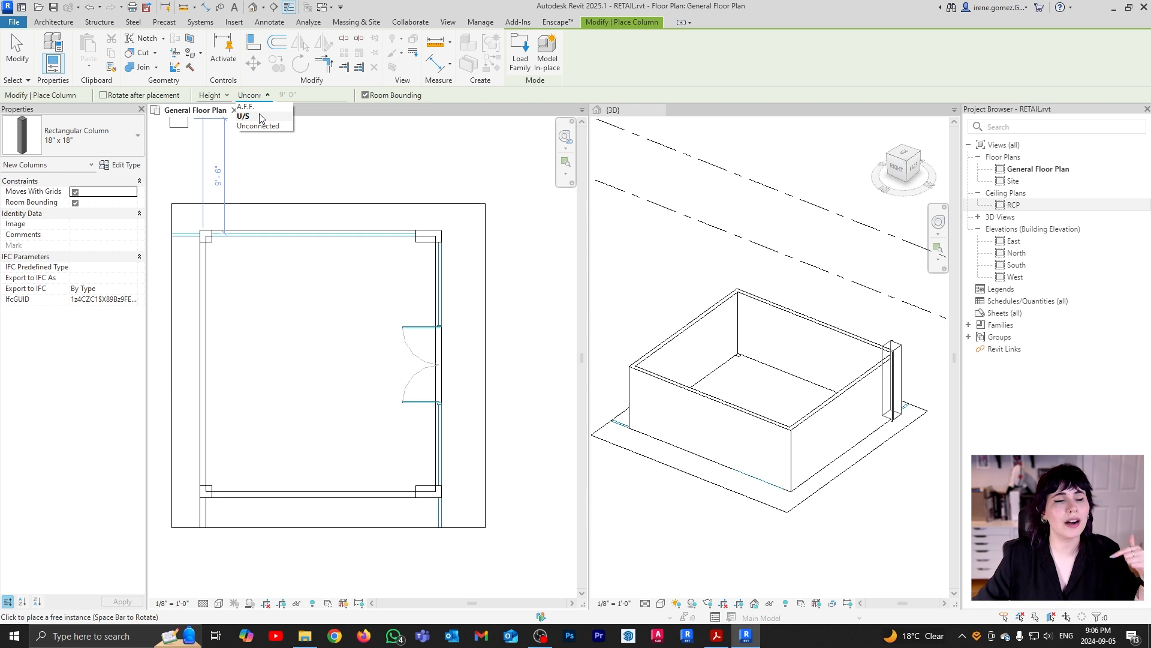
{"action": "left_click", "coordinate": [259, 115]}
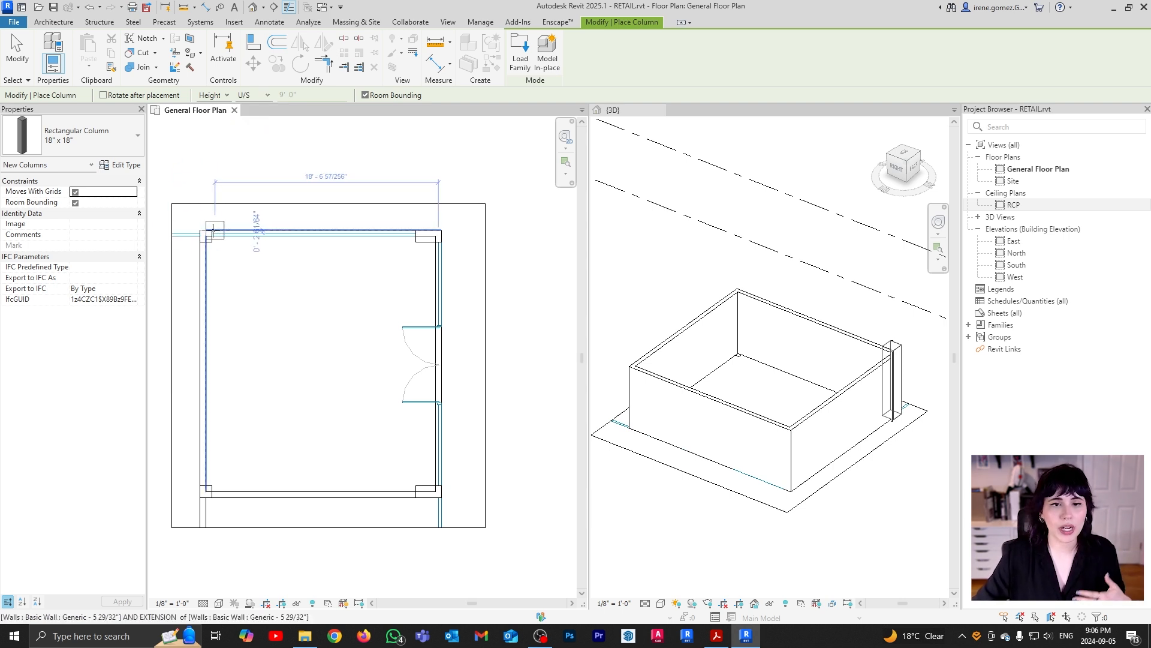
{"action": "scroll", "coordinate": [215, 227], "scroll_direction": "up", "scroll_amount": 3}
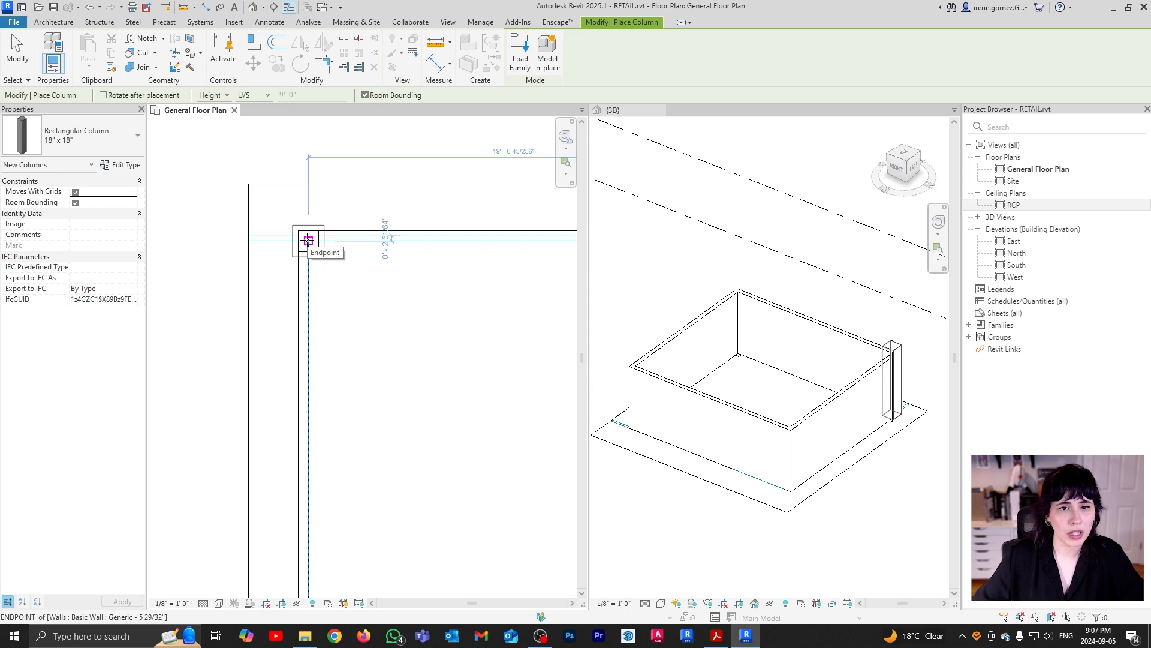
{"action": "left_click", "coordinate": [308, 241]}
{"action": "scroll", "coordinate": [349, 250], "scroll_direction": "up", "scroll_amount": 2}
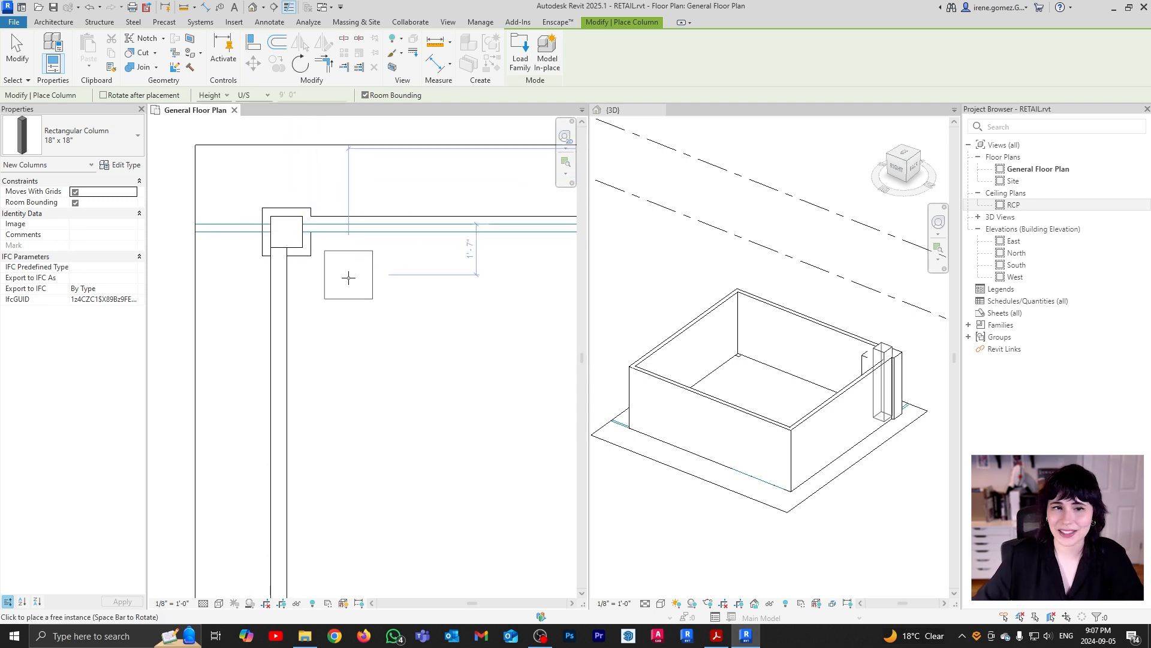
{"action": "key", "text": "Escape"}
Add an aligned dimension across the depth of the existing square column outline at the plan's upper-left corner
{"action": "scroll", "coordinate": [288, 235], "scroll_direction": "up", "scroll_amount": 3}
{"action": "scroll", "coordinate": [294, 238], "scroll_direction": "up", "scroll_amount": 1}
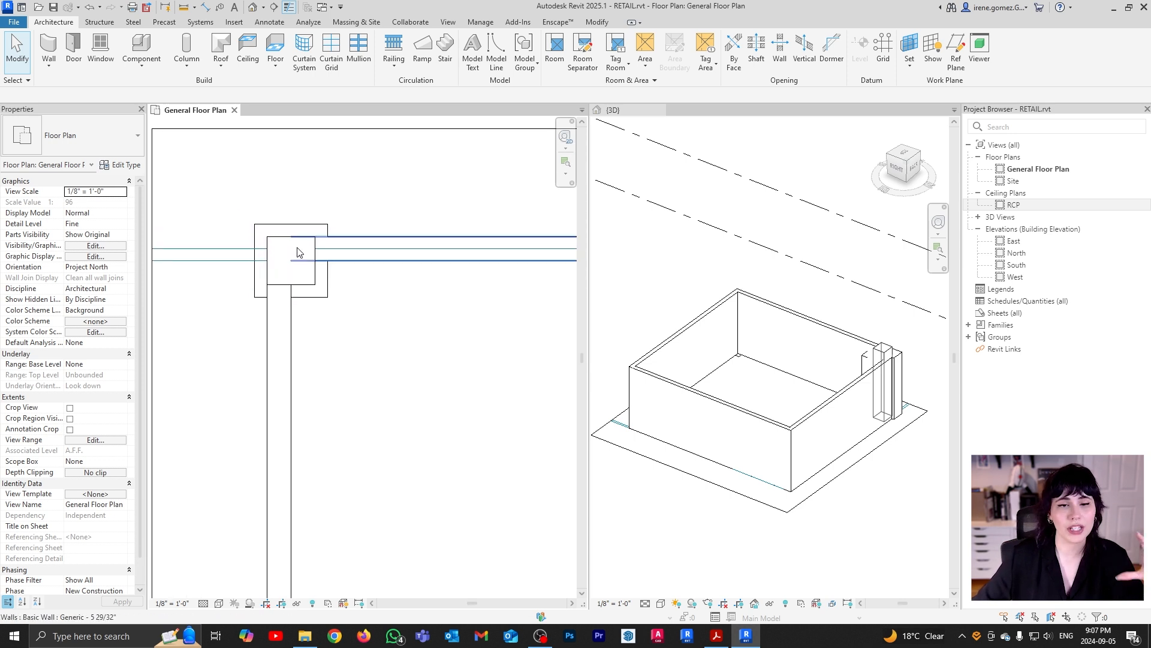
{"action": "scroll", "coordinate": [261, 269], "scroll_direction": "down", "scroll_amount": 3}
{"action": "scroll", "coordinate": [260, 272], "scroll_direction": "down", "scroll_amount": 2}
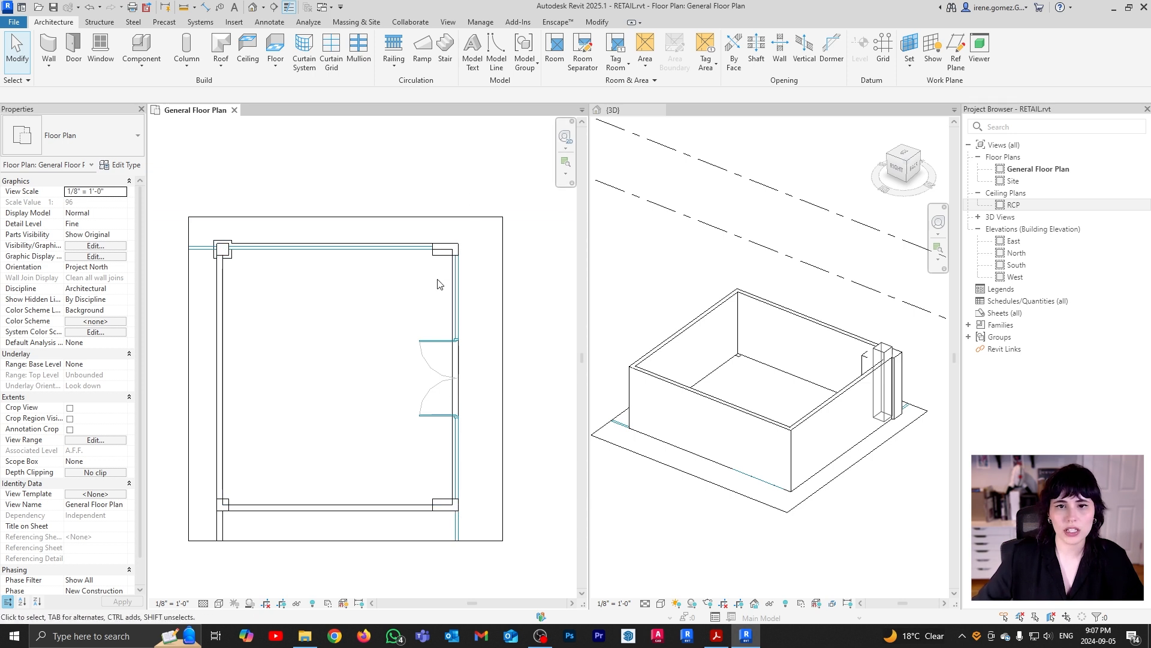
{"action": "scroll", "coordinate": [352, 275], "scroll_direction": "up", "scroll_amount": 5}
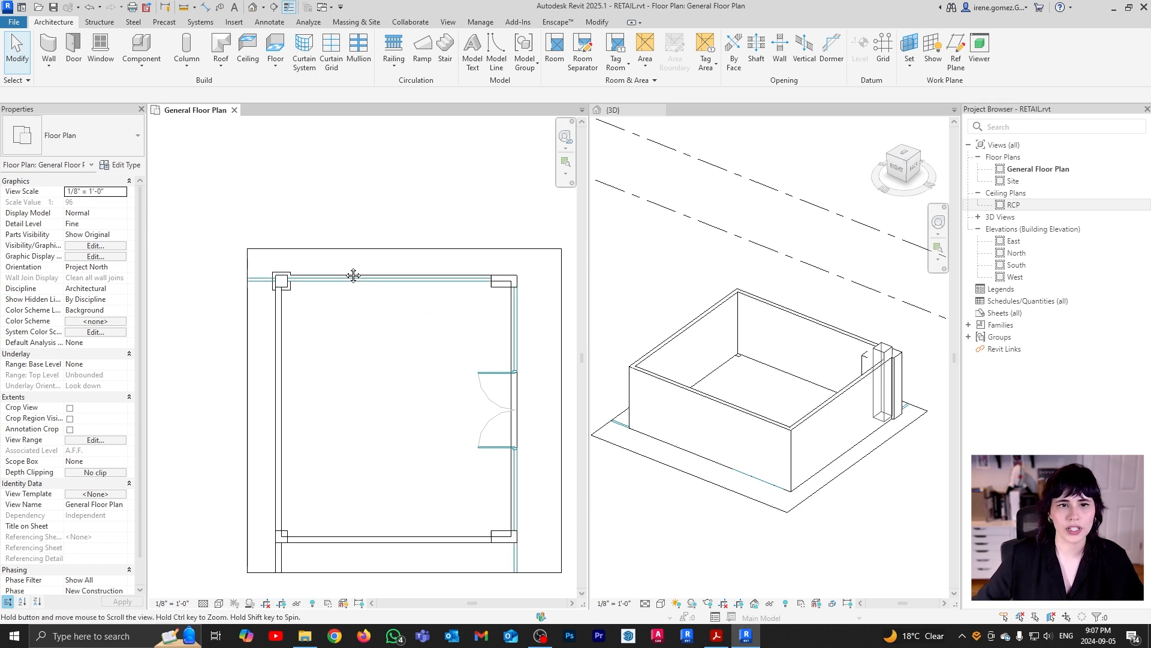
{"action": "scroll", "coordinate": [281, 287], "scroll_direction": "up", "scroll_amount": 1}
{"action": "key", "text": "d"}
{"action": "key", "text": "i"}
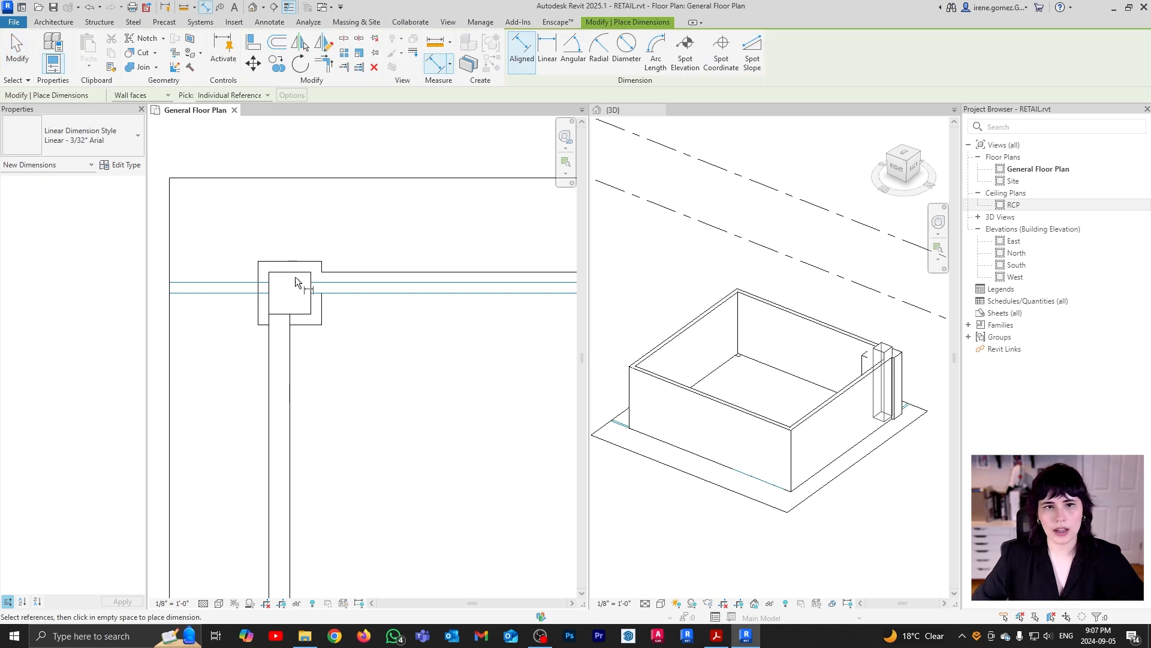
{"action": "left_click", "coordinate": [302, 272]}
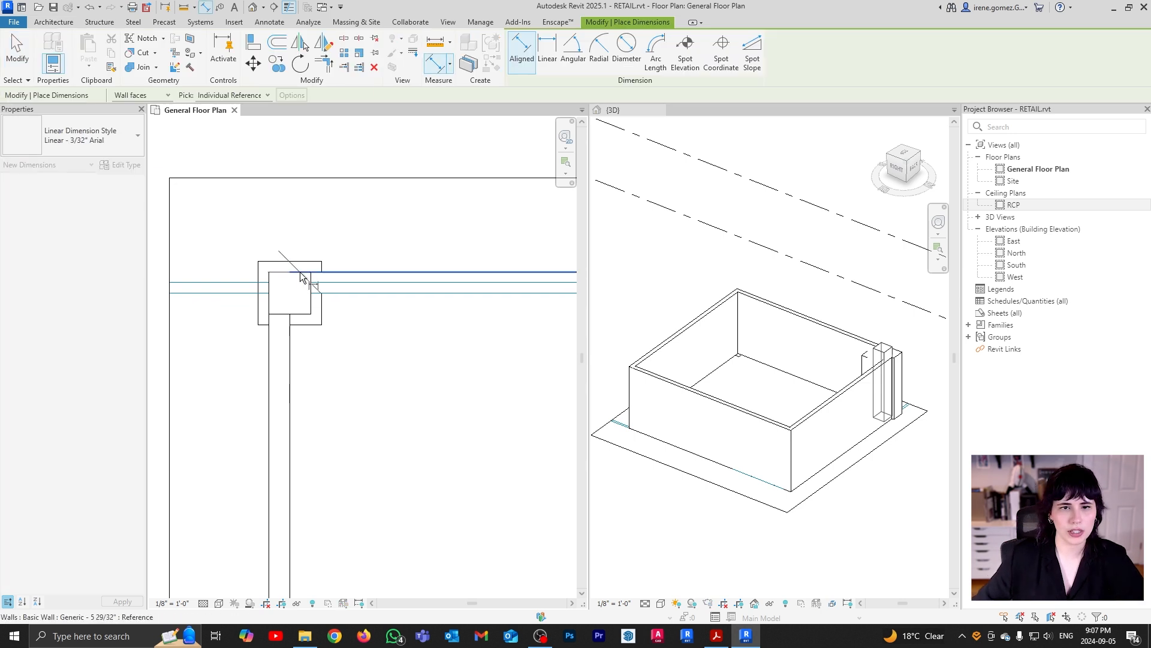
{"action": "left_click", "coordinate": [303, 314]}
{"action": "left_click", "coordinate": [525, 373]}
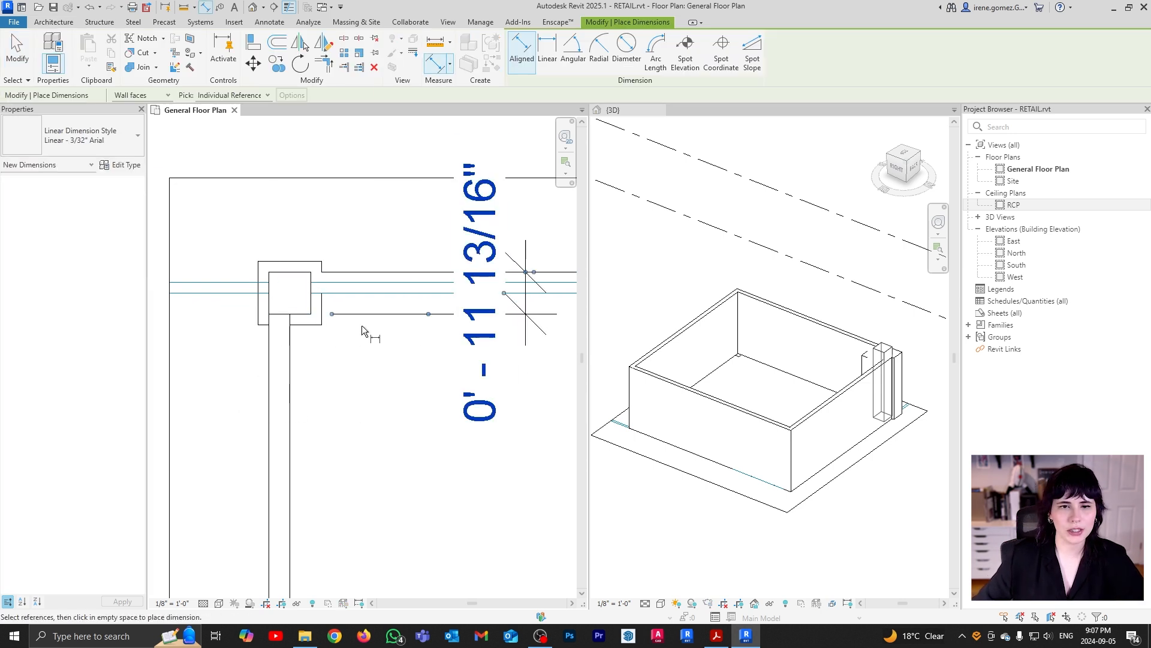
Dimension the width of the same upper-left column outline, placing the dimension above the plan
{"action": "left_click", "coordinate": [269, 297]}
{"action": "left_click", "coordinate": [310, 294]}
{"action": "middle_click_drag", "start_coordinate": [358, 200], "coordinate": [361, 265]}
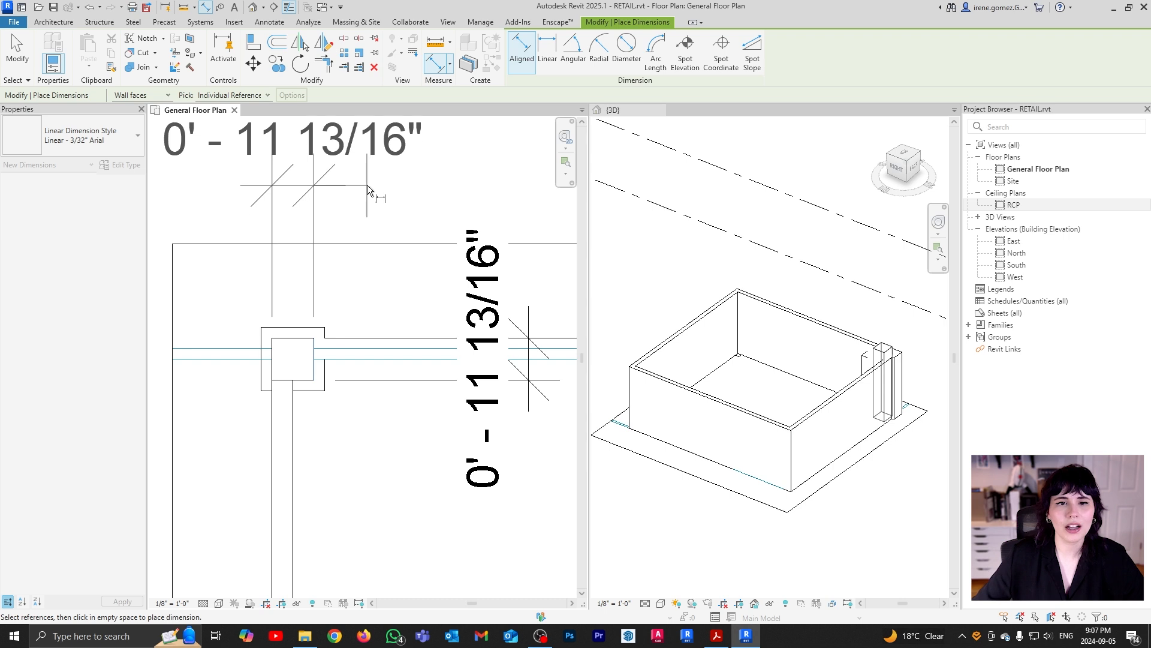
{"action": "left_click", "coordinate": [366, 184]}
{"action": "scroll", "coordinate": [262, 239], "scroll_direction": "down", "scroll_amount": 1}
{"action": "scroll", "coordinate": [262, 240], "scroll_direction": "down", "scroll_amount": 2}
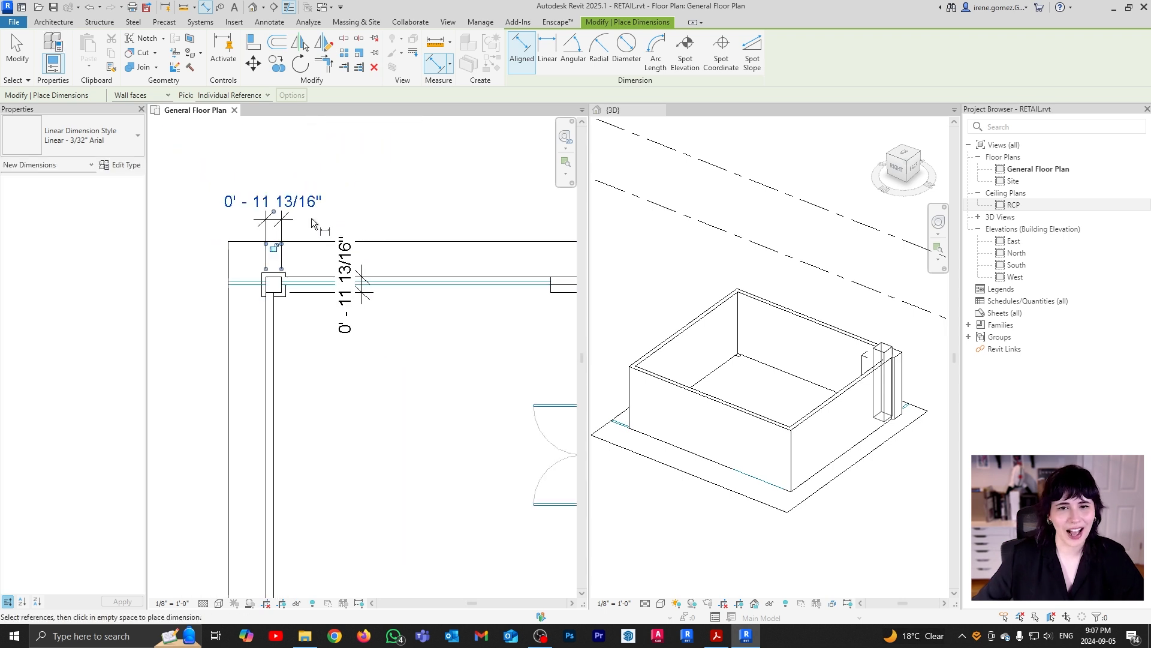
Dimension the width of the rectangular column outline at the plan's upper-right corner, placing the dimension above the plan
{"action": "middle_click_drag", "start_coordinate": [493, 275], "coordinate": [329, 264]}
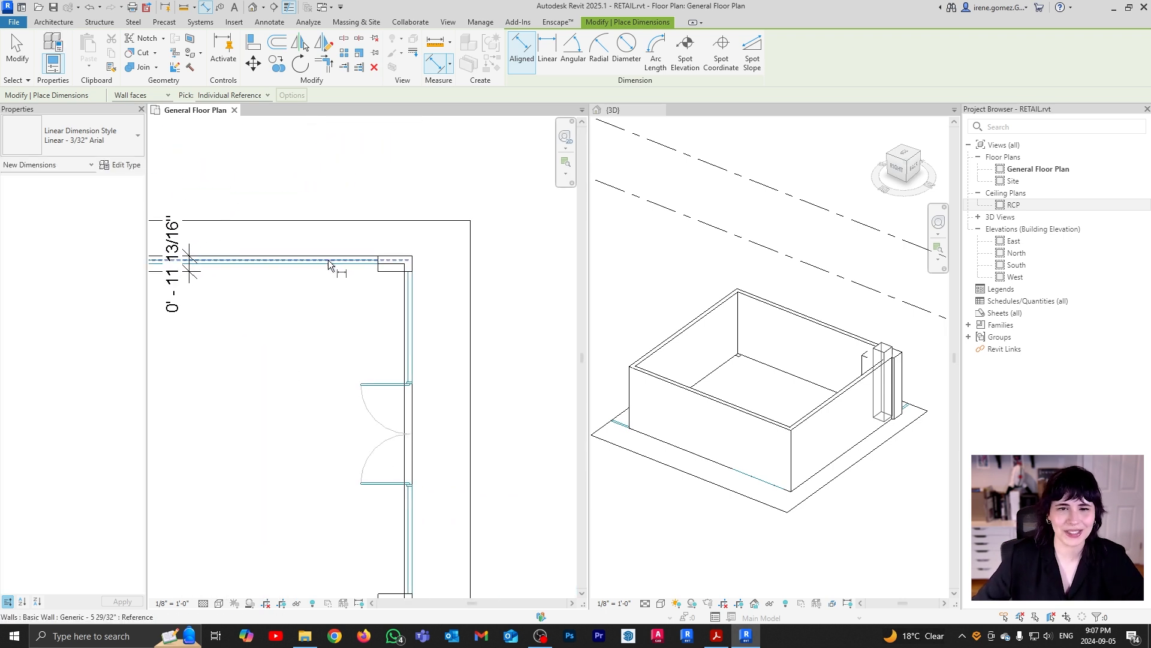
{"action": "scroll", "coordinate": [379, 273], "scroll_direction": "up", "scroll_amount": 2}
{"action": "left_click", "coordinate": [381, 274]}
{"action": "left_click", "coordinate": [439, 268]}
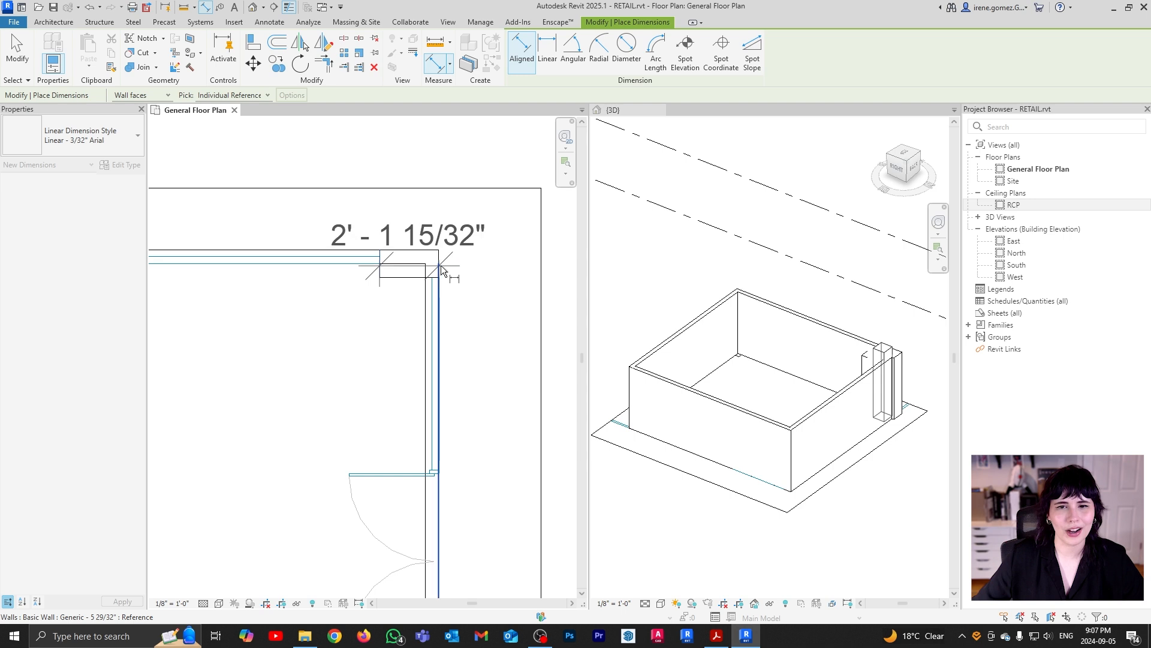
{"action": "scroll", "coordinate": [441, 265], "scroll_direction": "down", "scroll_amount": 2}
{"action": "left_click", "coordinate": [452, 204]}
{"action": "left_click", "coordinate": [408, 259]}
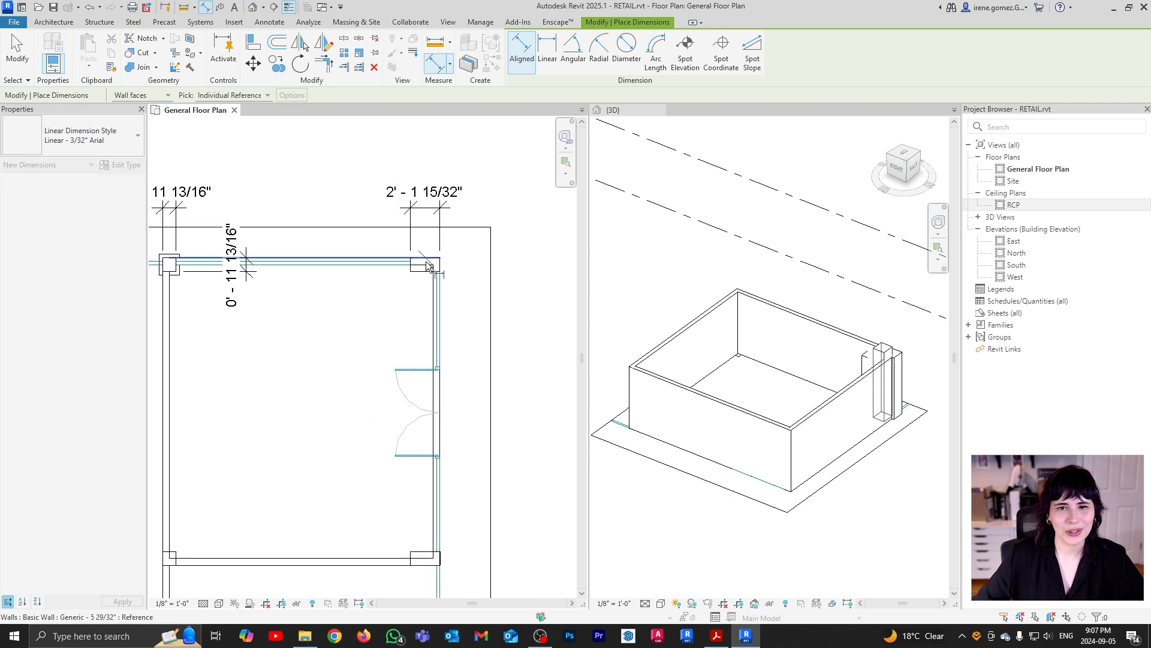
{"action": "left_click", "coordinate": [403, 271]}
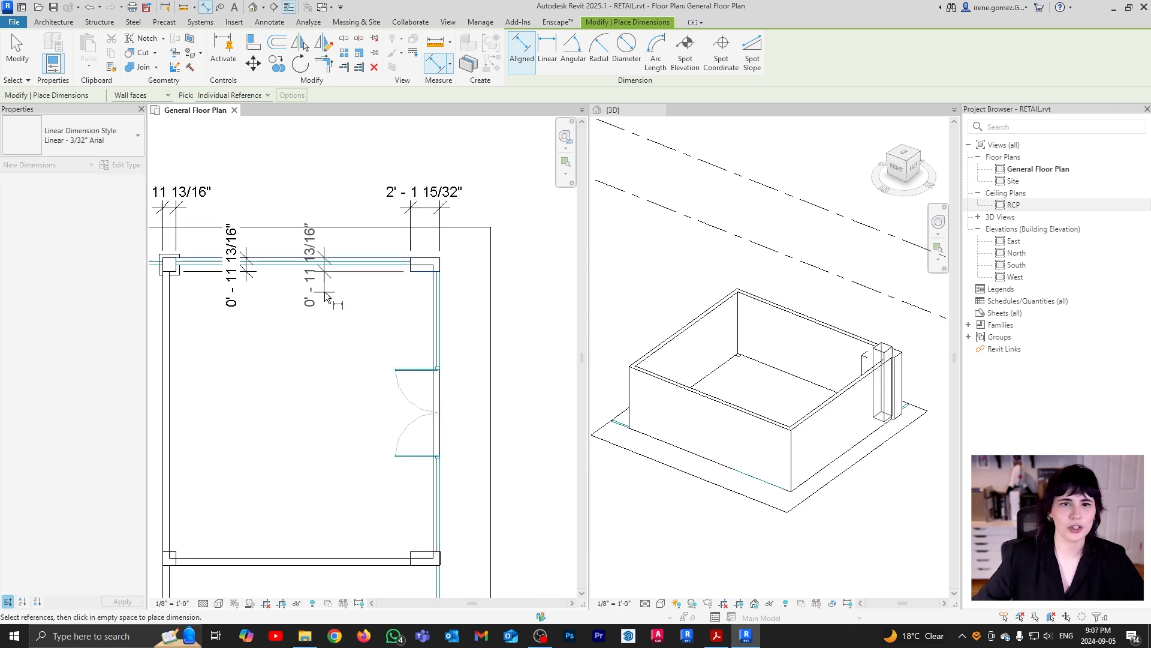
{"action": "key", "text": "Escape"}
{"action": "key", "text": "Escape"}
Duplicate the type of the placed upper-left column and name the new type 11 13/16" x 11 13/16"
{"action": "middle_click_drag", "start_coordinate": [356, 254], "coordinate": [442, 278]}
{"action": "scroll", "coordinate": [442, 278], "scroll_direction": "up", "scroll_amount": 1}
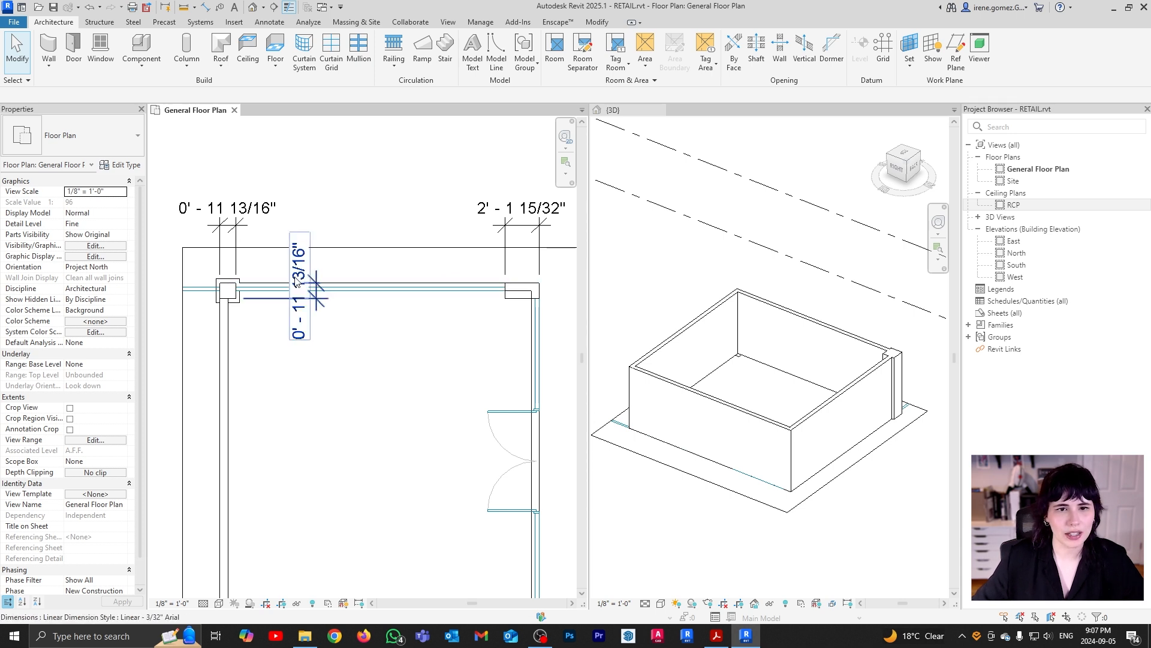
{"action": "left_click", "coordinate": [238, 308]}
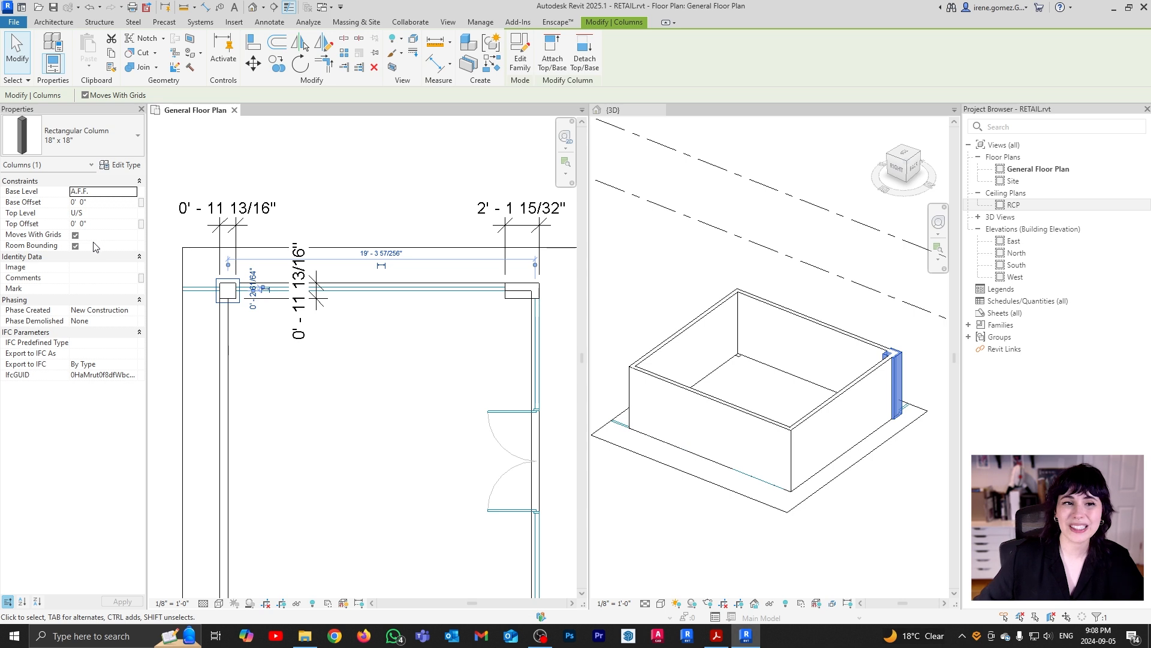
{"action": "left_click", "coordinate": [125, 166]}
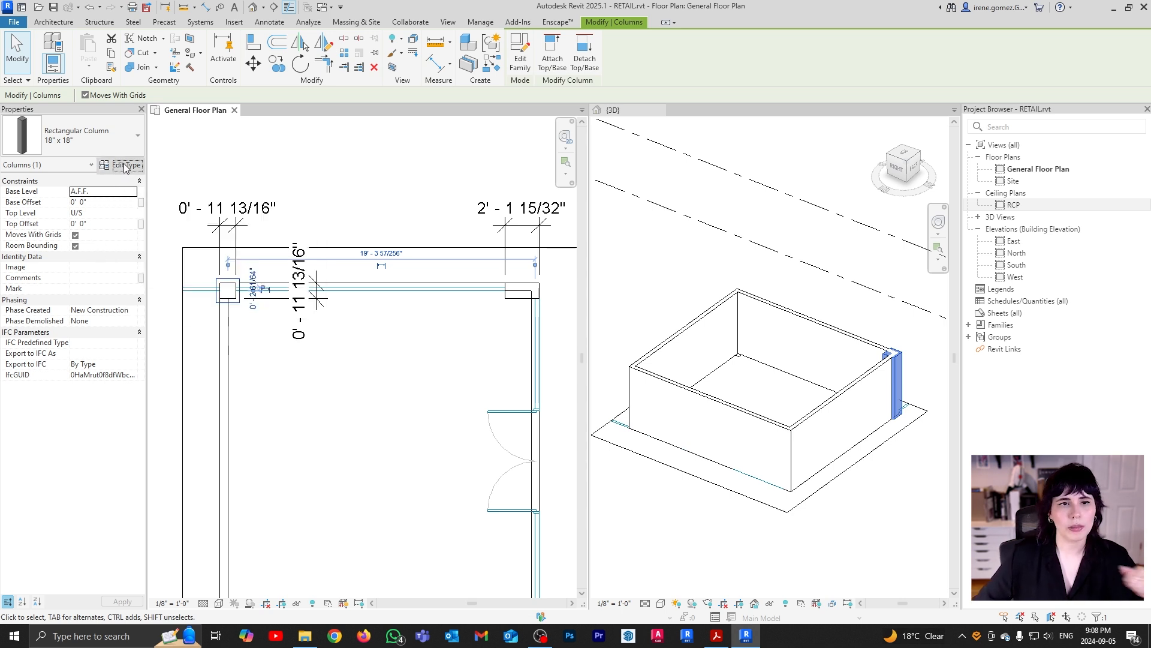
{"action": "left_click_drag", "start_coordinate": [470, 108], "coordinate": [602, 104]}
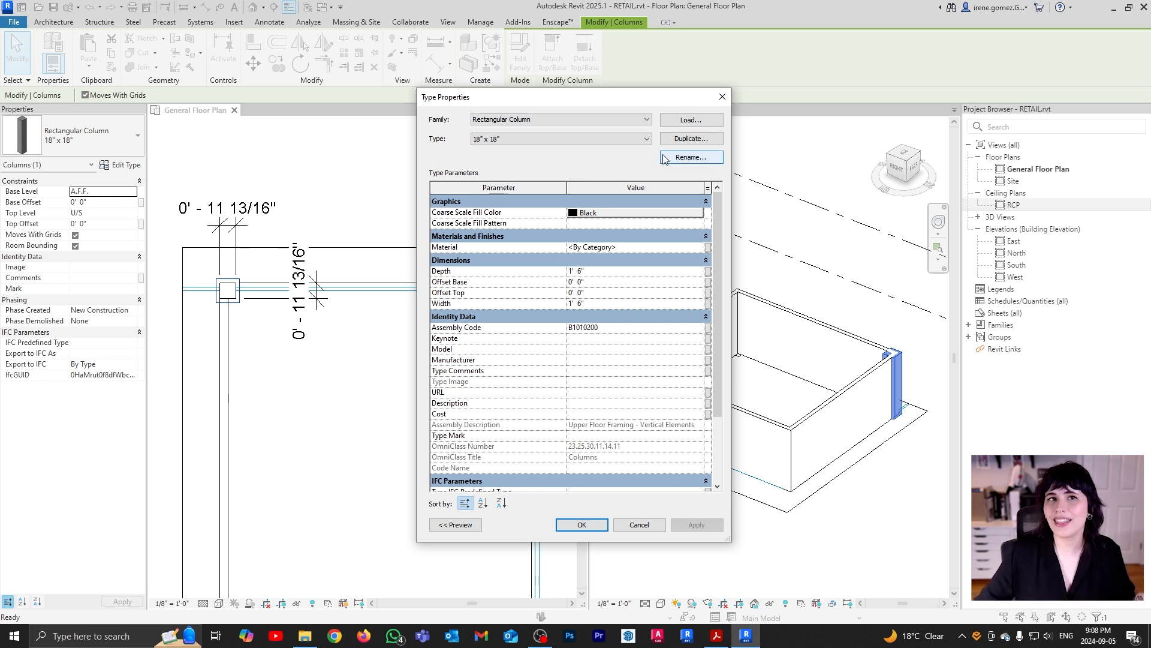
{"action": "left_click", "coordinate": [682, 143]}
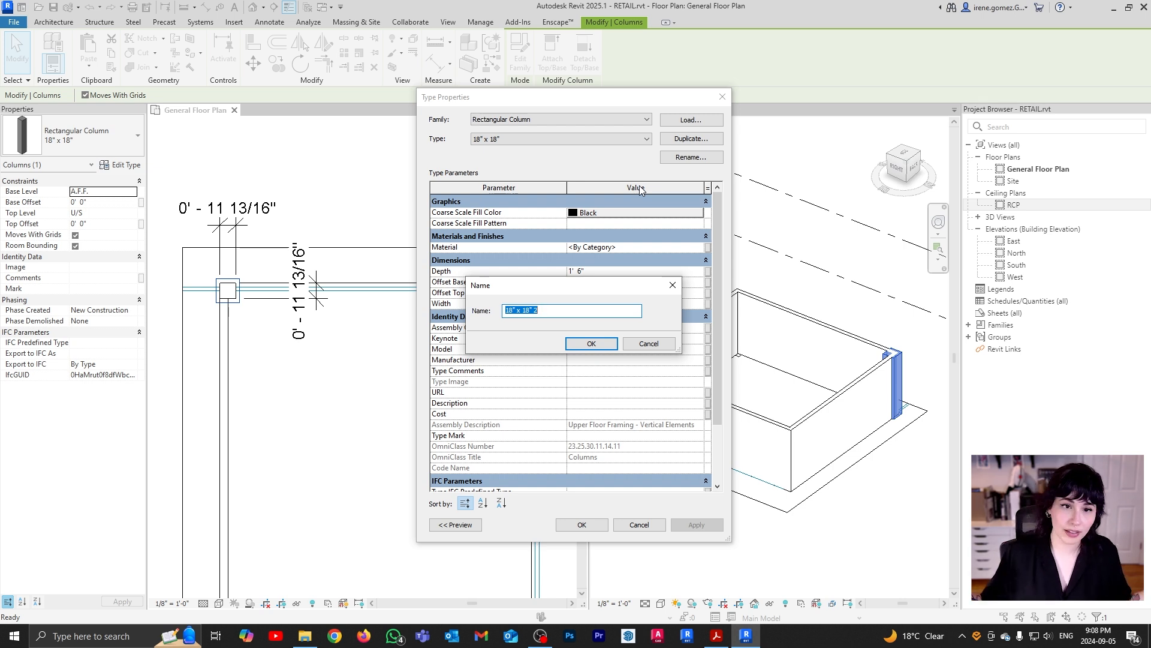
{"action": "type", "text": "11 13/16\" x"}
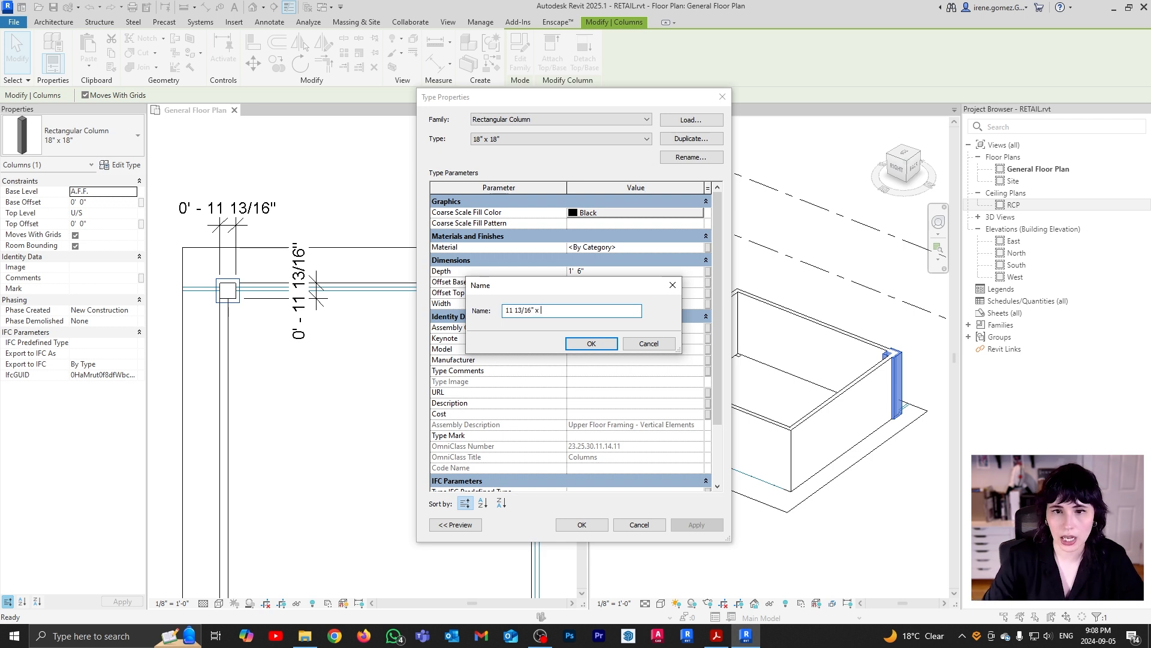
{"action": "key", "text": "BackSpace"}
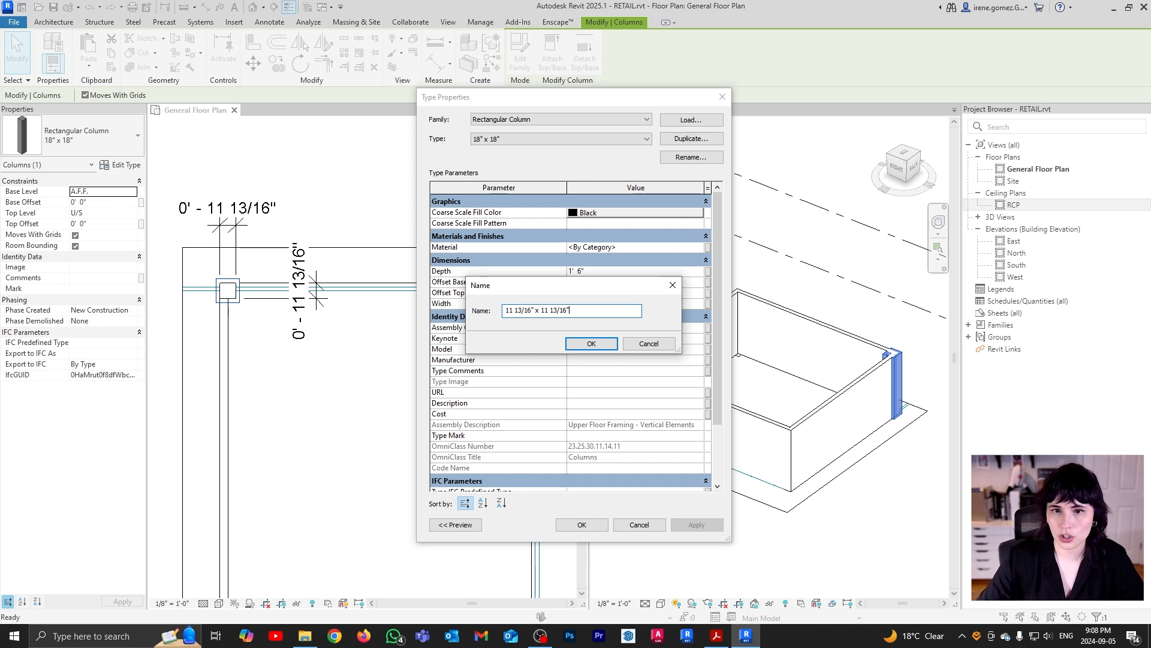
{"action": "key", "text": "Return"}
Set the new column type's depth and width both to 0' 11 13/16" and apply the type changes
{"action": "left_click", "coordinate": [593, 272]}
{"action": "type", "text": "11"}
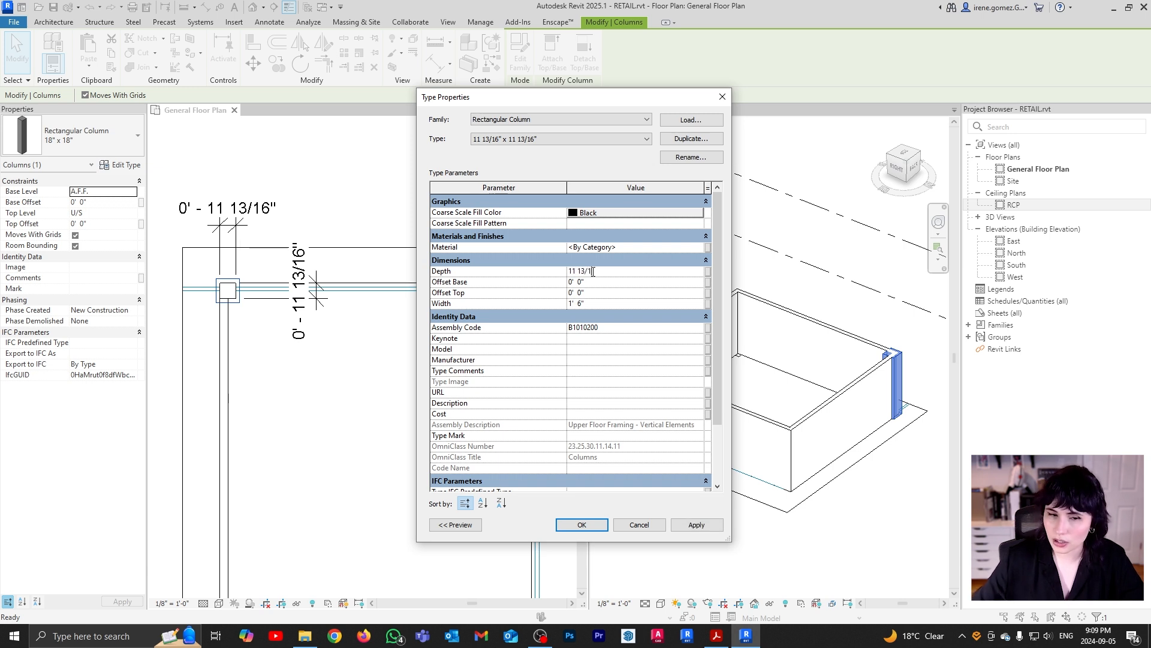
{"action": "key", "text": "Return"}
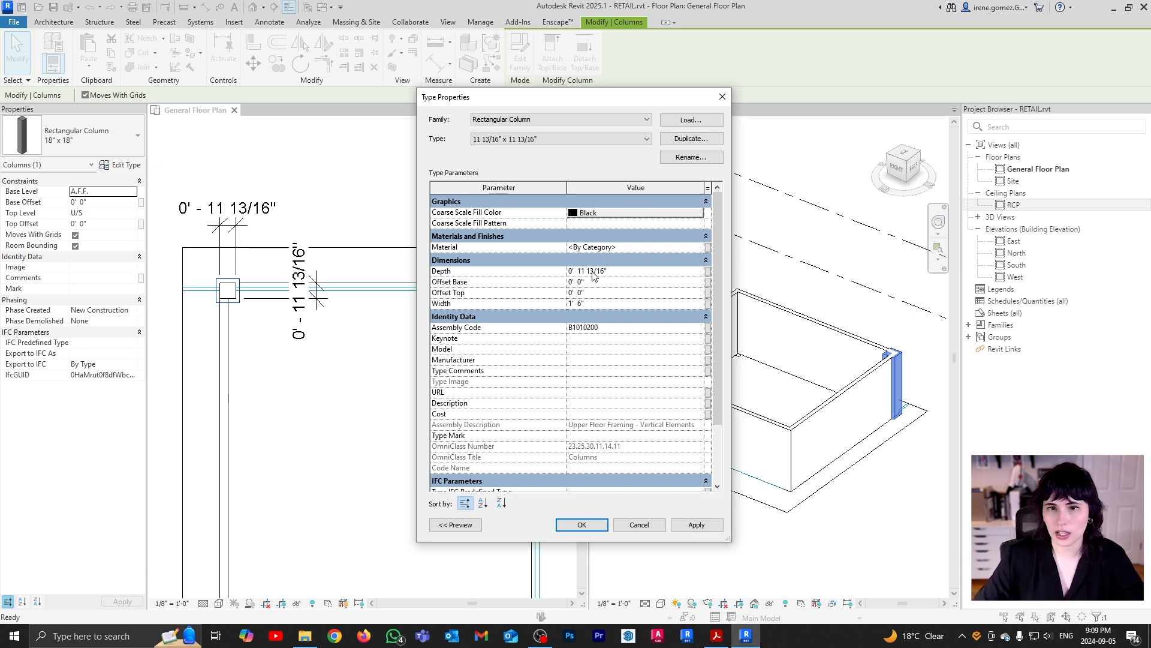
{"action": "left_click", "coordinate": [594, 304]}
{"action": "type", "text": "0' 11 13/16\""}
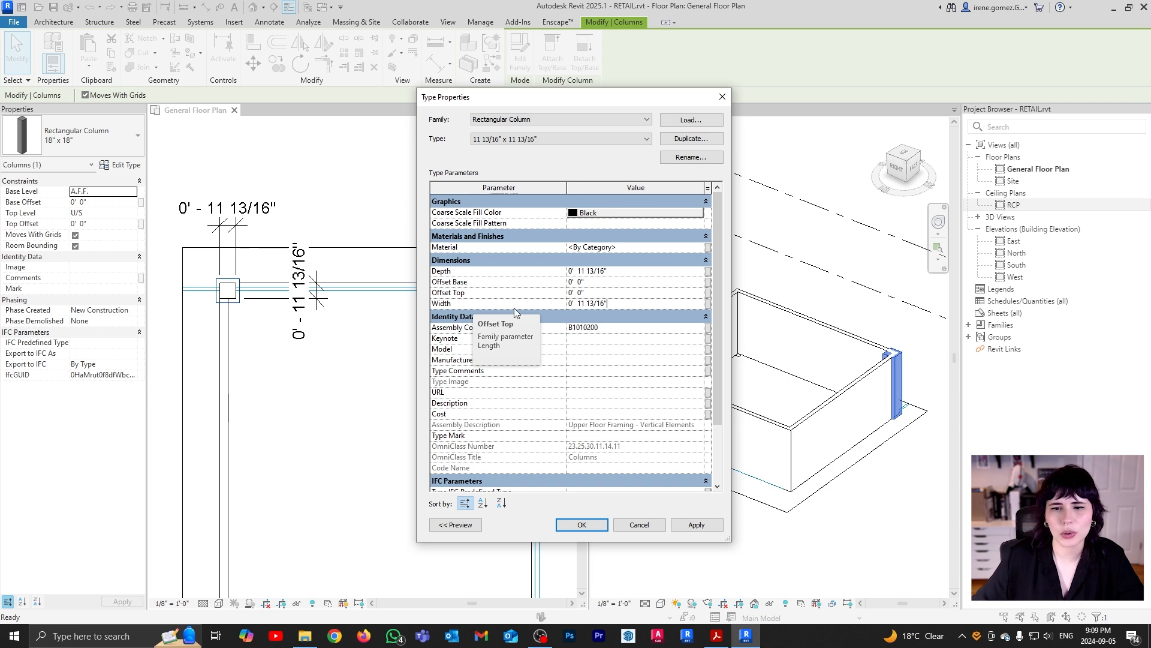
{"action": "left_click", "coordinate": [624, 271]}
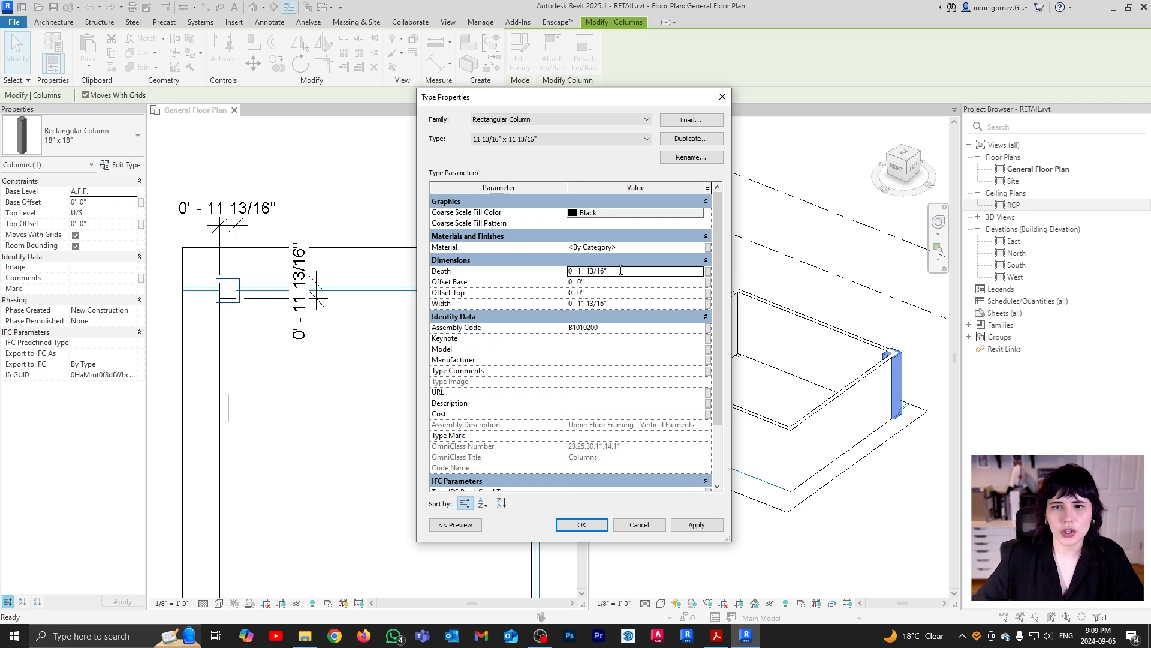
{"action": "left_click", "coordinate": [696, 525]}
{"action": "left_click", "coordinate": [582, 526]}
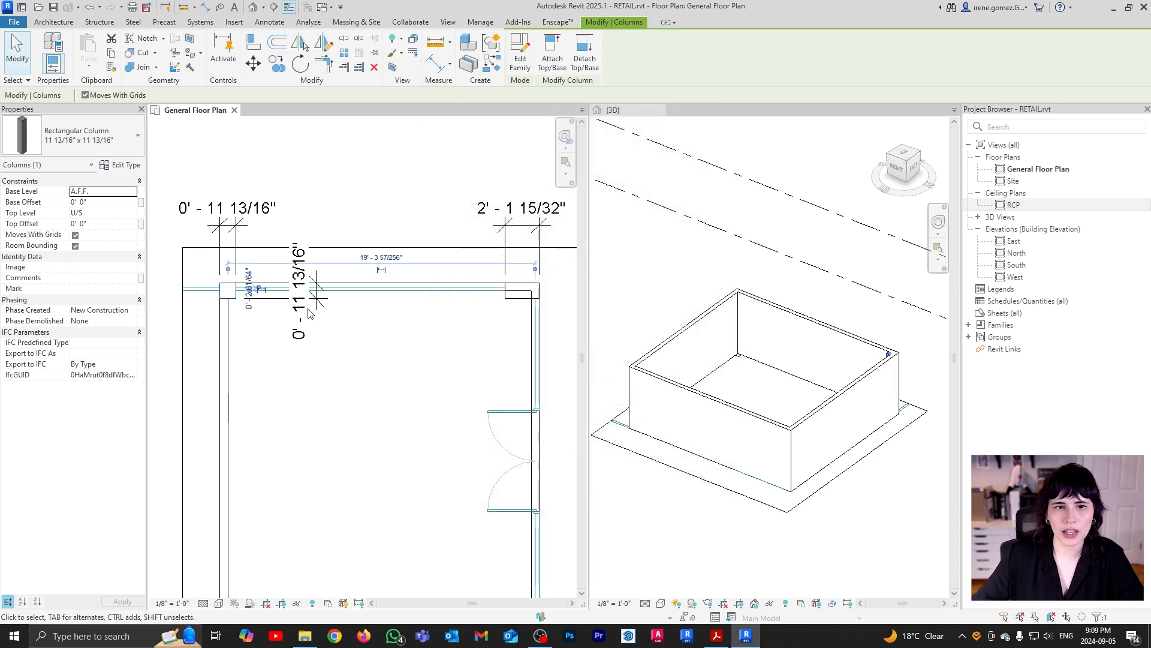
Copy the upper-left 11 13/16" square column onto the matching outline at the plan's lower-left corner
{"action": "scroll", "coordinate": [227, 287], "scroll_direction": "up", "scroll_amount": 3}
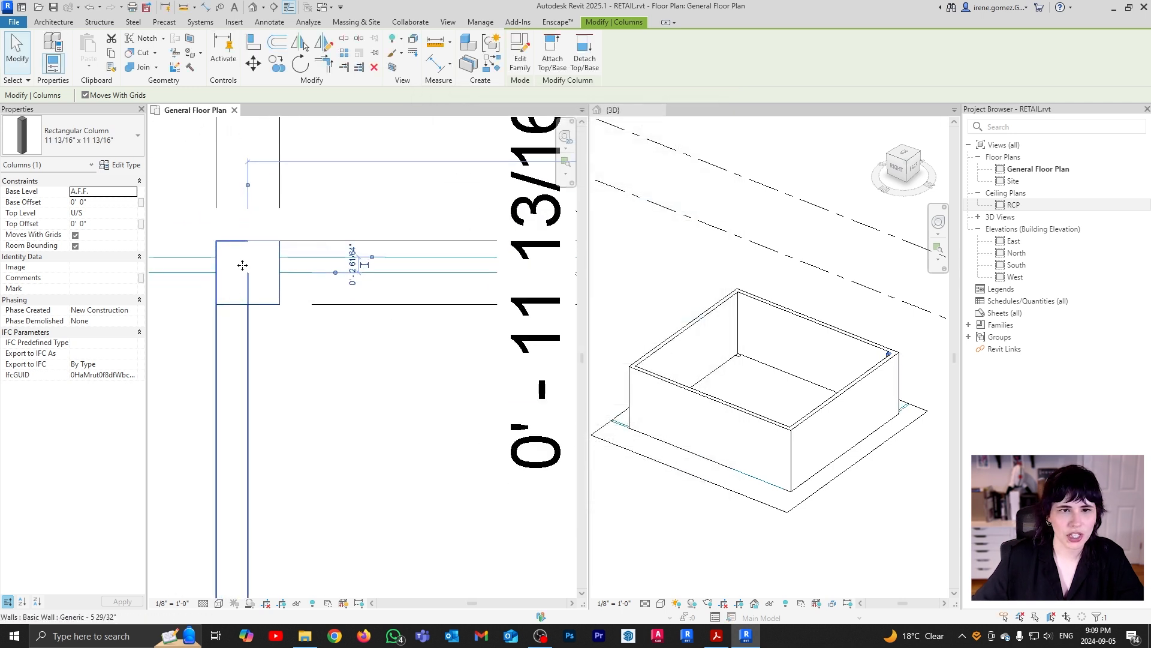
{"action": "scroll", "coordinate": [246, 295], "scroll_direction": "up", "scroll_amount": 2}
{"action": "scroll", "coordinate": [283, 297], "scroll_direction": "down", "scroll_amount": 5}
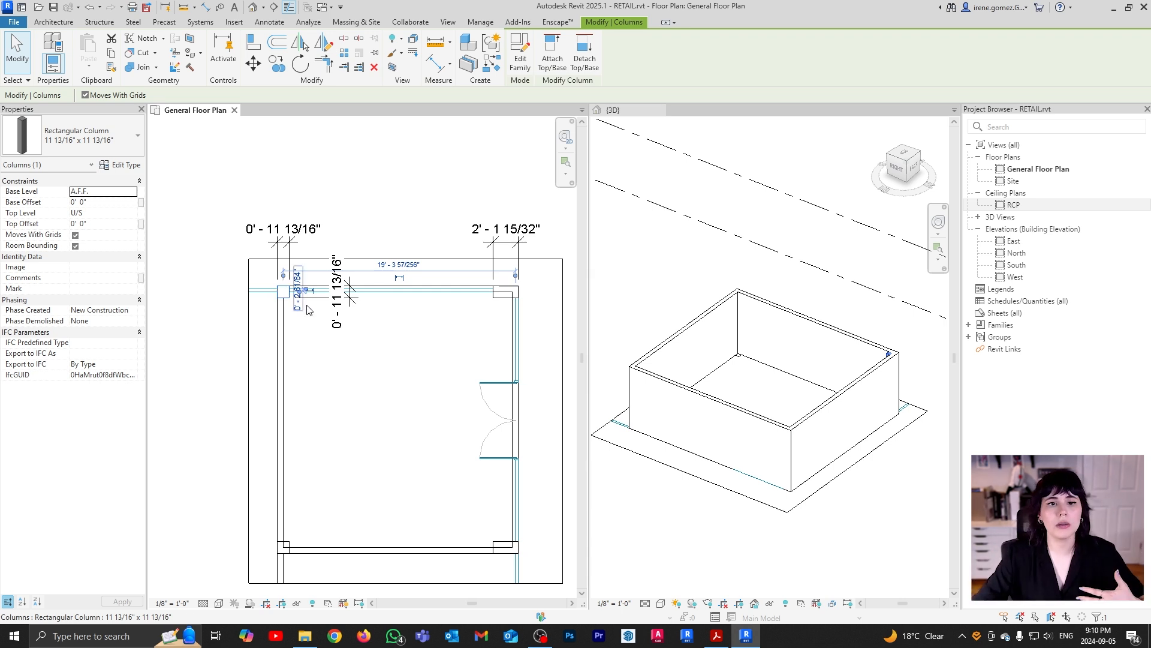
{"action": "key", "text": "Escape"}
{"action": "left_click", "coordinate": [286, 295]}
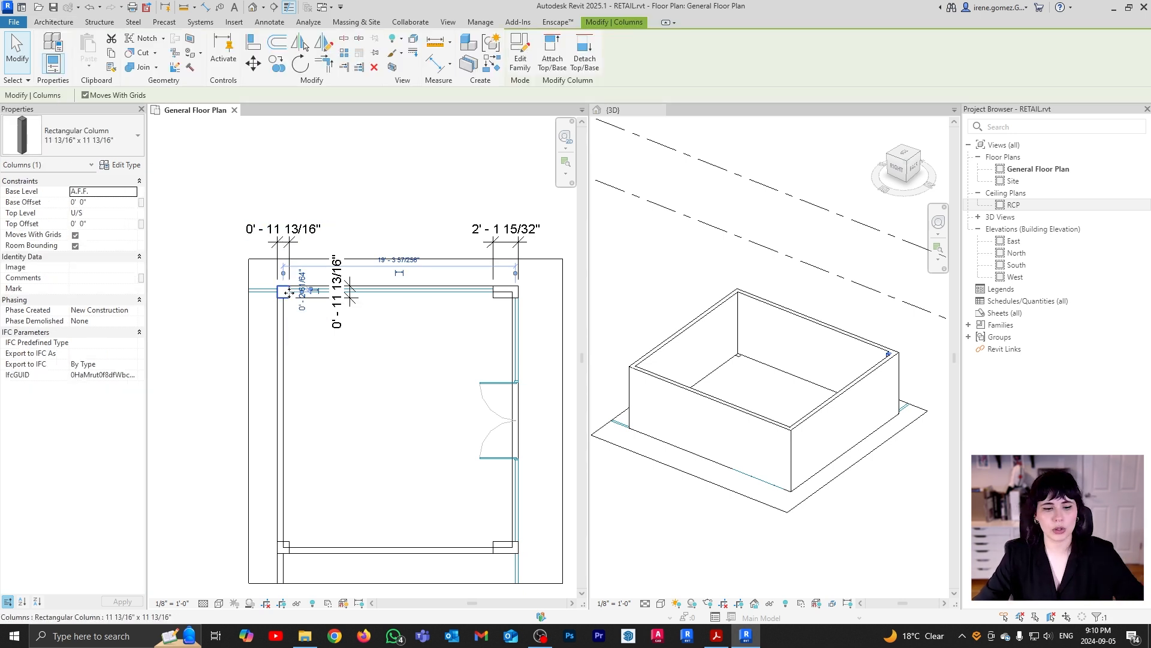
{"action": "key", "text": "c"}
{"action": "key", "text": "o"}
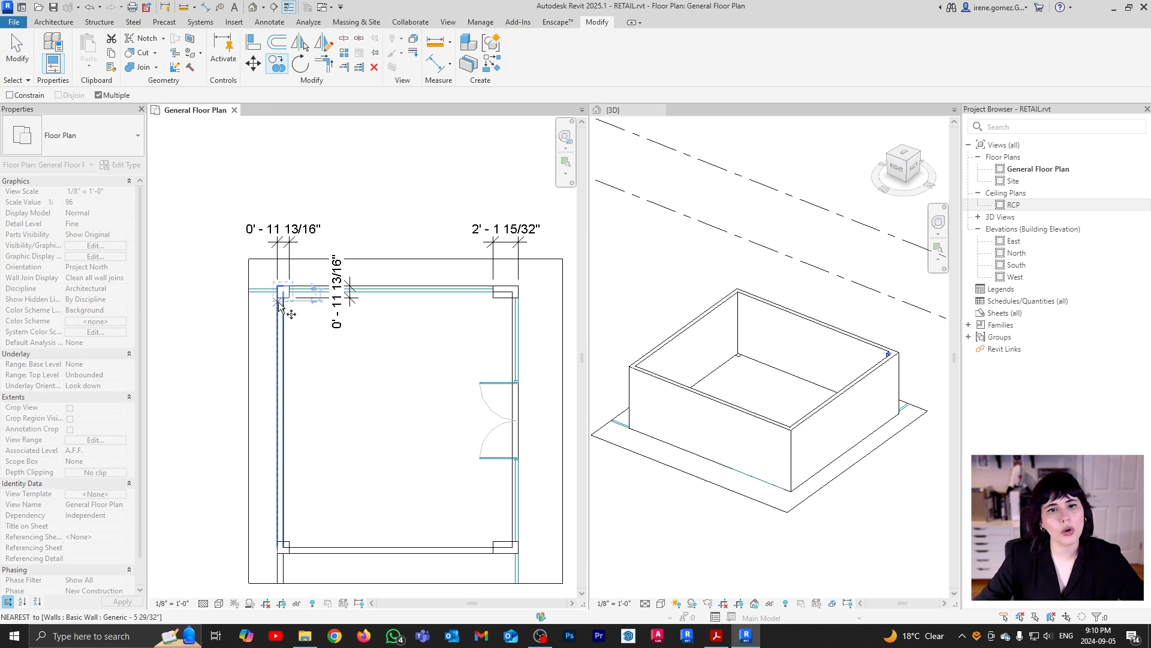
{"action": "scroll", "coordinate": [279, 297], "scroll_direction": "up", "scroll_amount": 2}
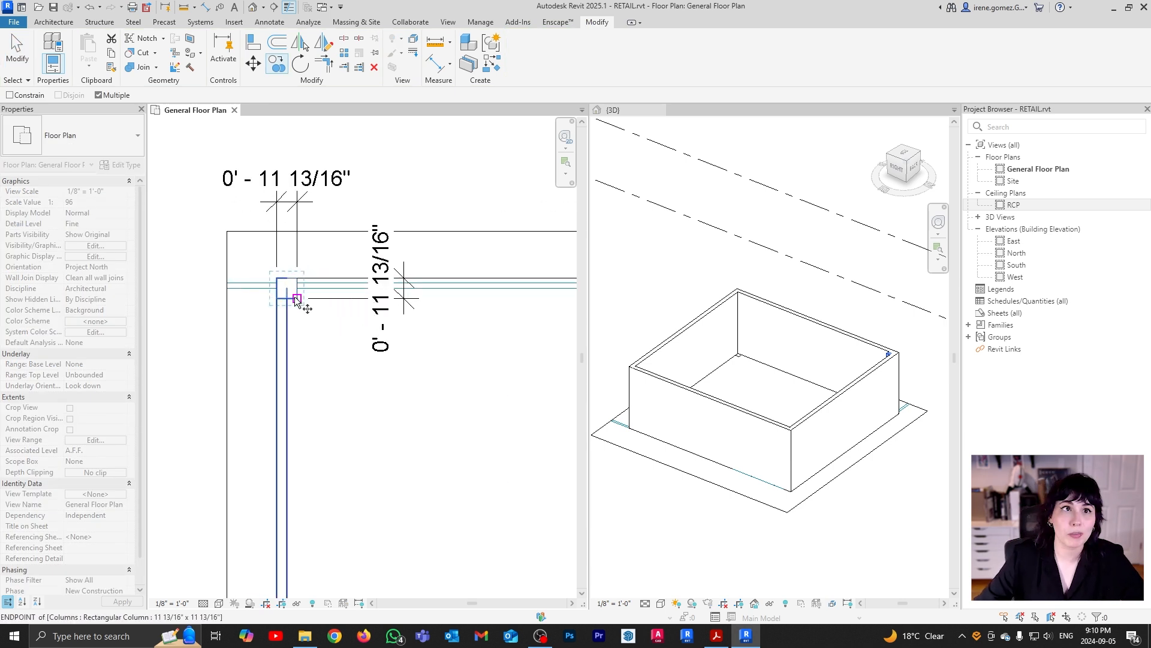
{"action": "left_click", "coordinate": [281, 298]}
{"action": "scroll", "coordinate": [300, 297], "scroll_direction": "down", "scroll_amount": 3}
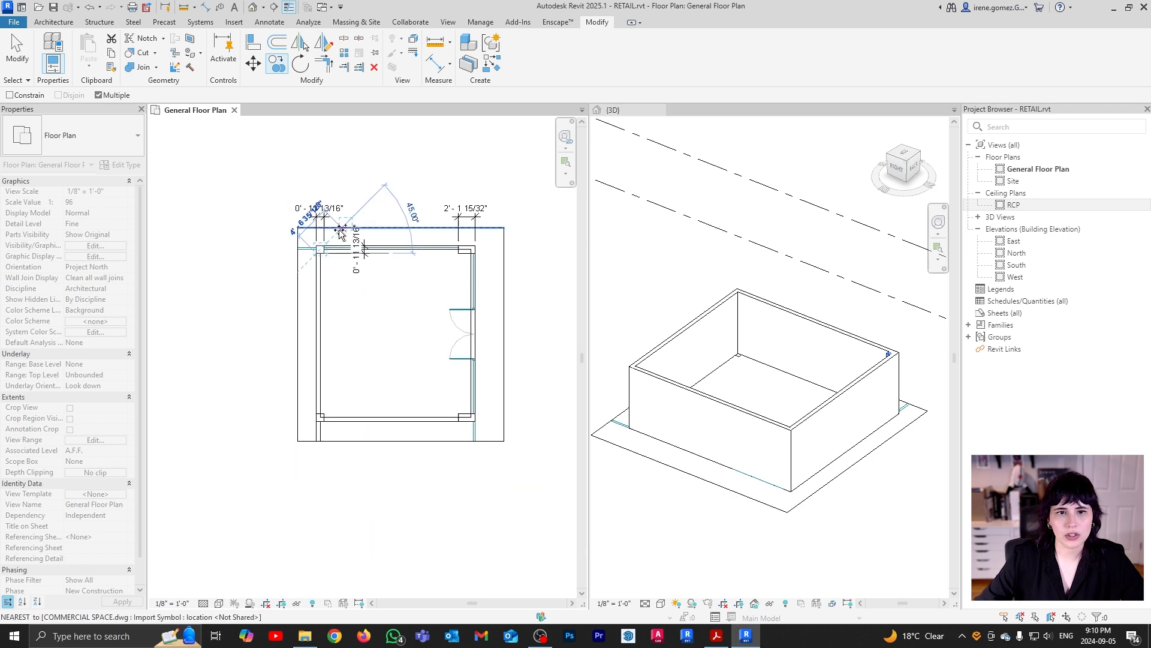
{"action": "scroll", "coordinate": [317, 359], "scroll_direction": "up", "scroll_amount": 3}
{"action": "left_click", "coordinate": [323, 403]}
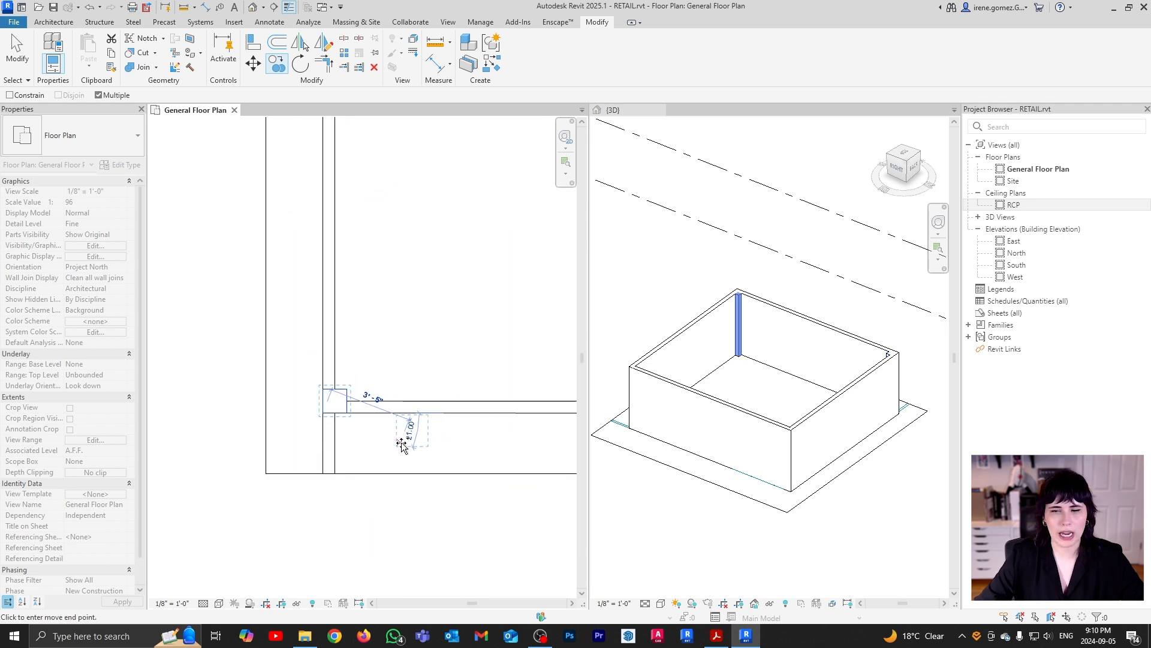
{"action": "left_click", "coordinate": [839, 301]}
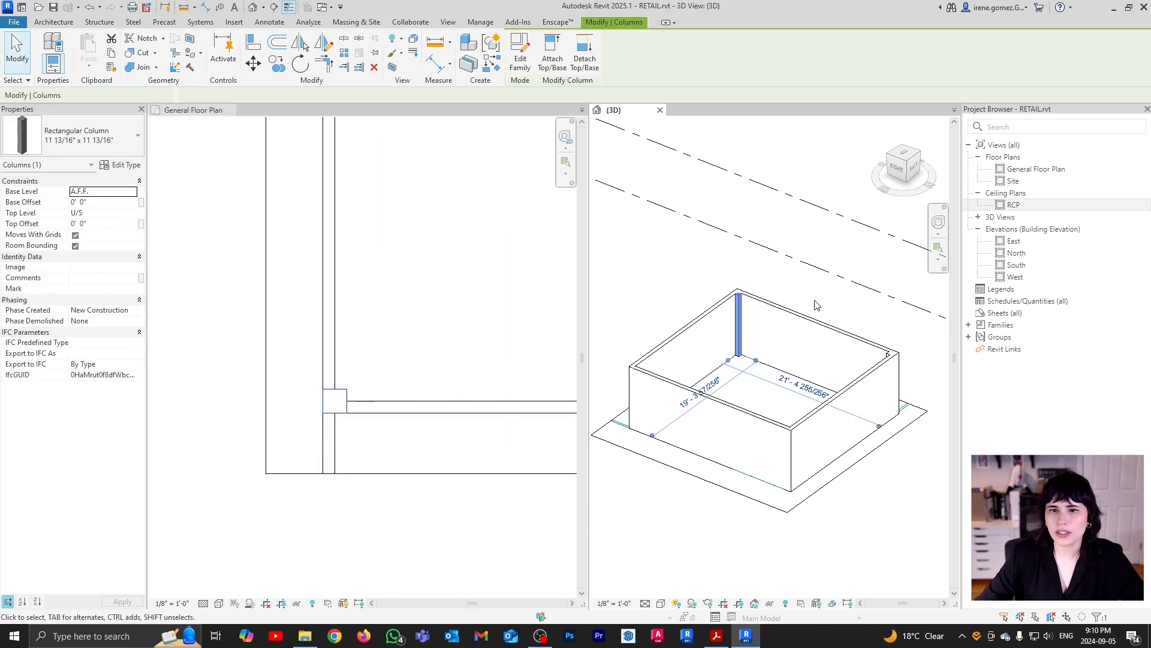
Examine in the 3D view how the corner columns meet the adjoining walls
{"action": "left_click", "coordinate": [774, 285]}
{"action": "scroll", "coordinate": [761, 291], "scroll_direction": "up", "scroll_amount": 2}
{"action": "scroll", "coordinate": [758, 295], "scroll_direction": "up", "scroll_amount": 4}
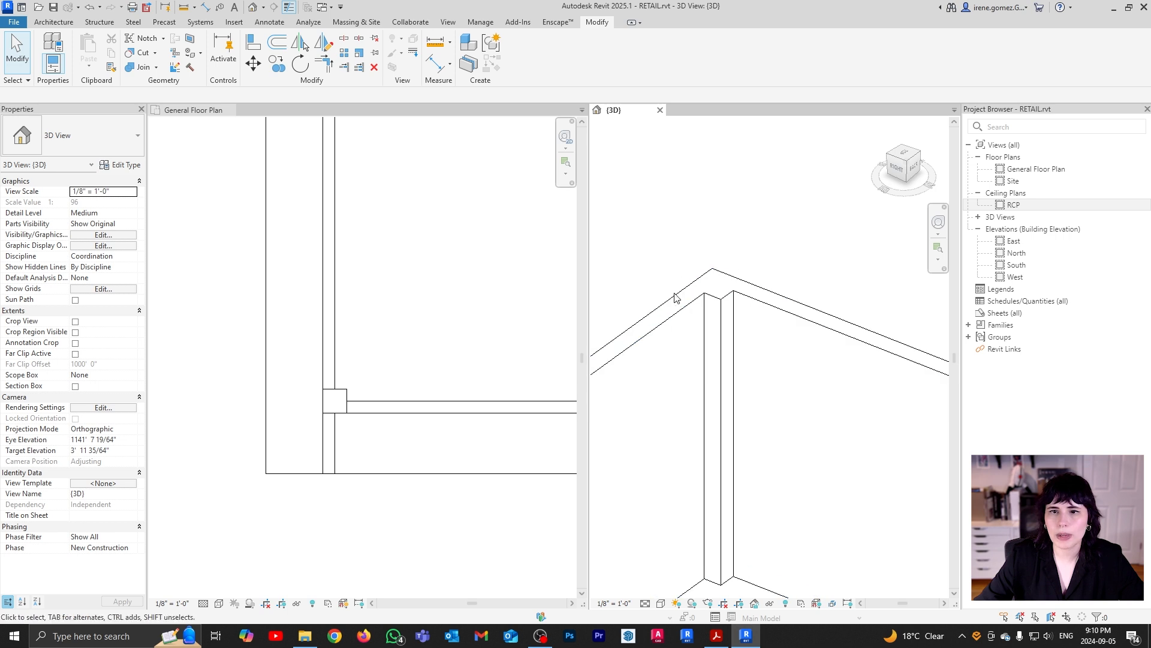
{"action": "scroll", "coordinate": [721, 290], "scroll_direction": "down", "scroll_amount": 3}
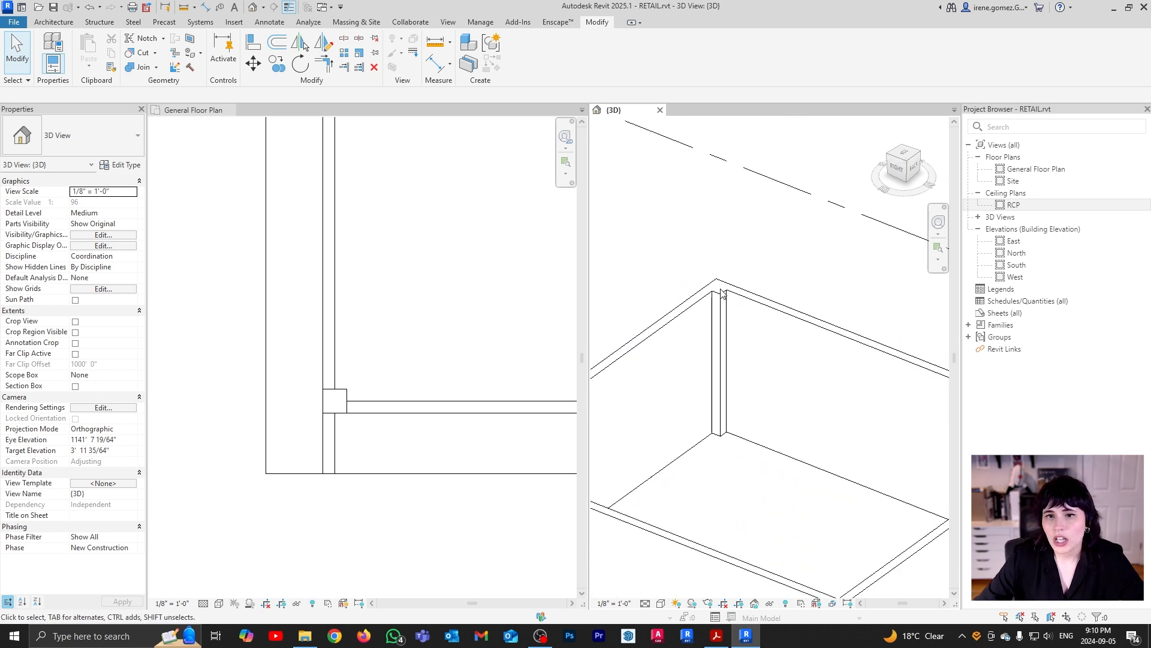
{"action": "middle_click_drag", "start_coordinate": [904, 387], "coordinate": [786, 355]}
{"action": "scroll", "coordinate": [823, 350], "scroll_direction": "up", "scroll_amount": 1}
{"action": "scroll", "coordinate": [843, 357], "scroll_direction": "up", "scroll_amount": 1}
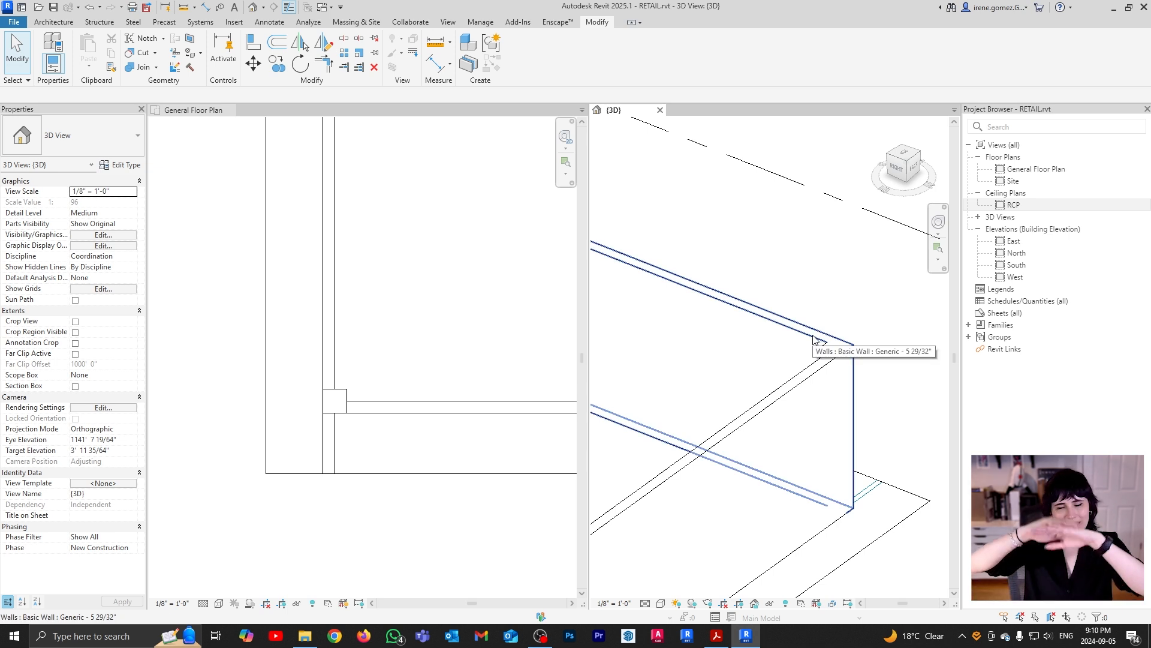
Start an architectural column with the 11 13/16" x 11 13/16" rectangular type and open its type properties
{"action": "scroll", "coordinate": [387, 366], "scroll_direction": "down", "scroll_amount": 5}
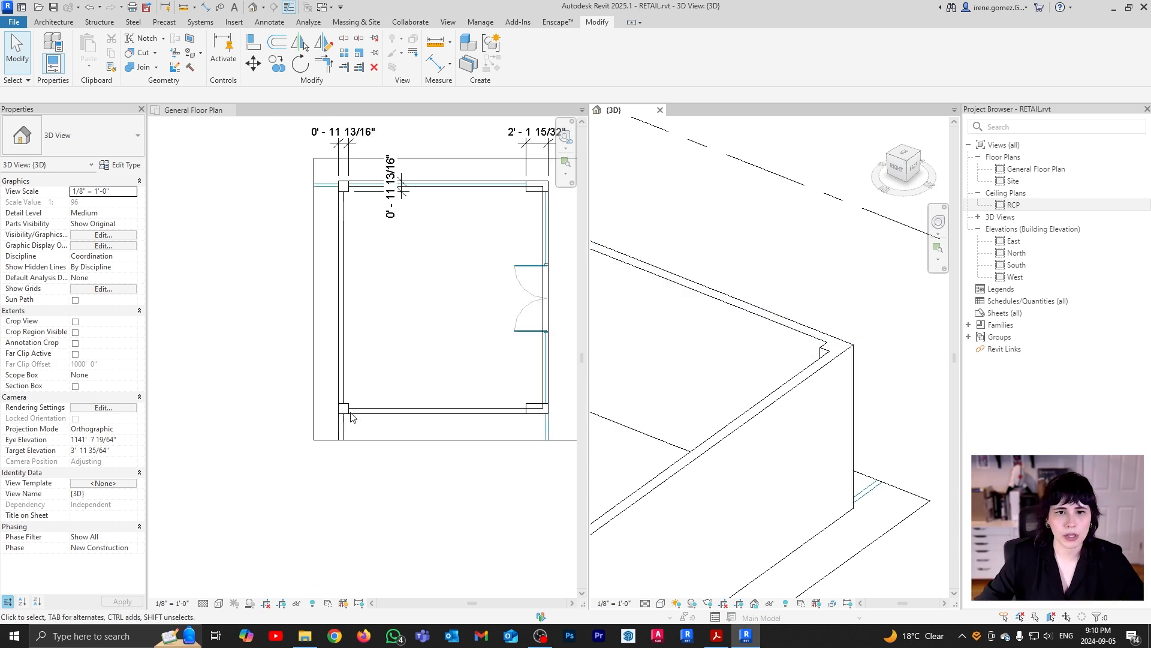
{"action": "scroll", "coordinate": [381, 360], "scroll_direction": "up", "scroll_amount": 2}
{"action": "scroll", "coordinate": [377, 357], "scroll_direction": "up", "scroll_amount": 2}
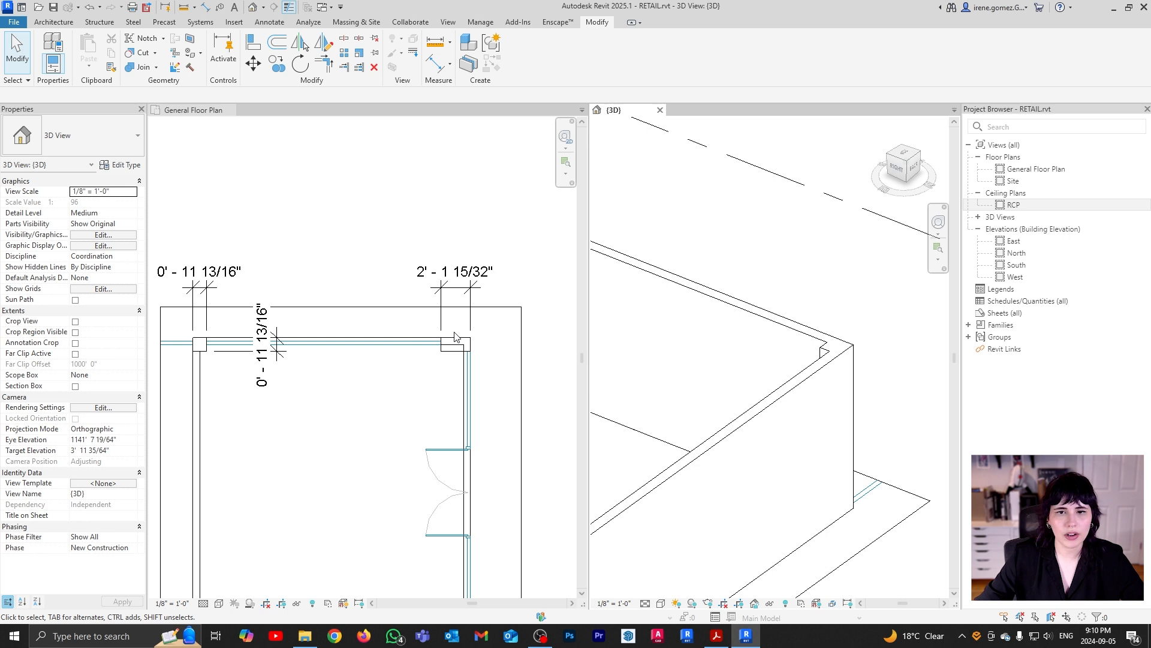
{"action": "scroll", "coordinate": [419, 355], "scroll_direction": "up", "scroll_amount": 2}
{"action": "left_click", "coordinate": [419, 351]}
{"action": "mouse_move", "coordinate": [312, 368]}
{"action": "middle_mouse_down"}
{"action": "mouse_move", "coordinate": [377, 370]}
{"action": "mouse_move", "coordinate": [369, 359]}
{"action": "middle_mouse_up"}
{"action": "left_click", "coordinate": [53, 21]}
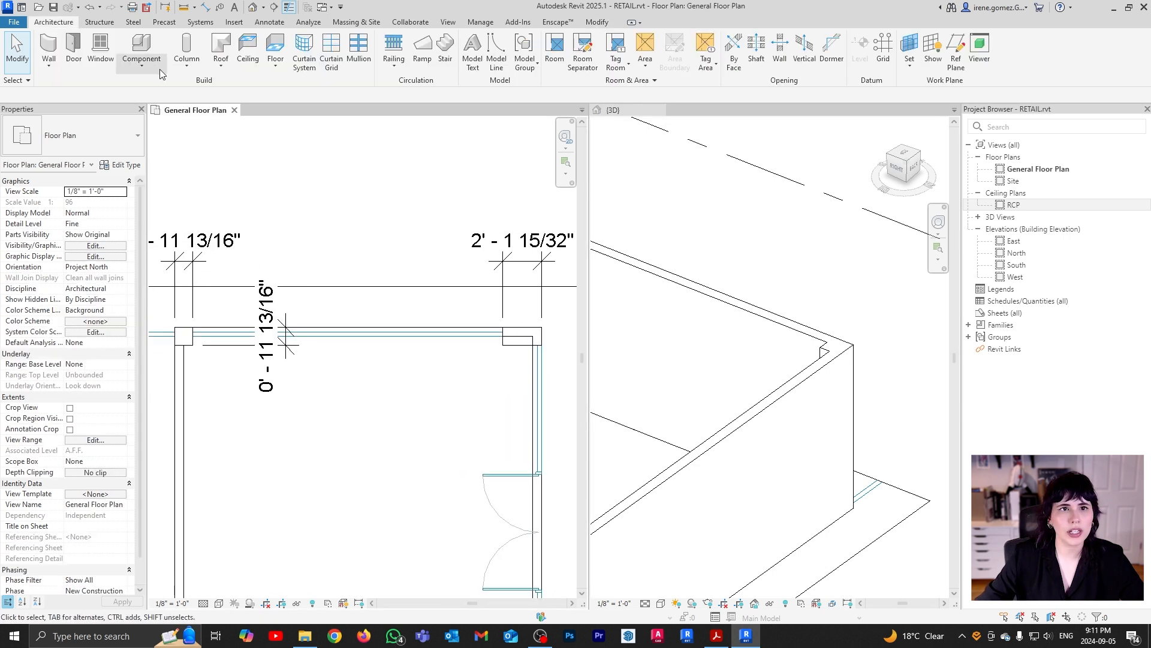
{"action": "left_click", "coordinate": [192, 70]}
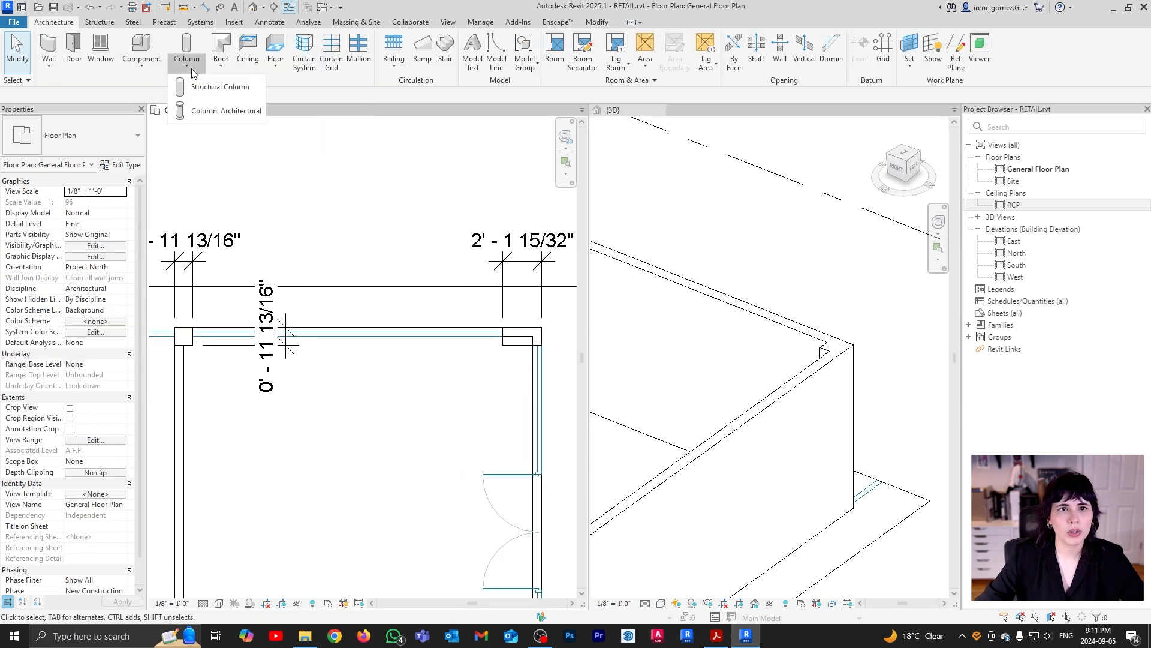
{"action": "left_click", "coordinate": [208, 111]}
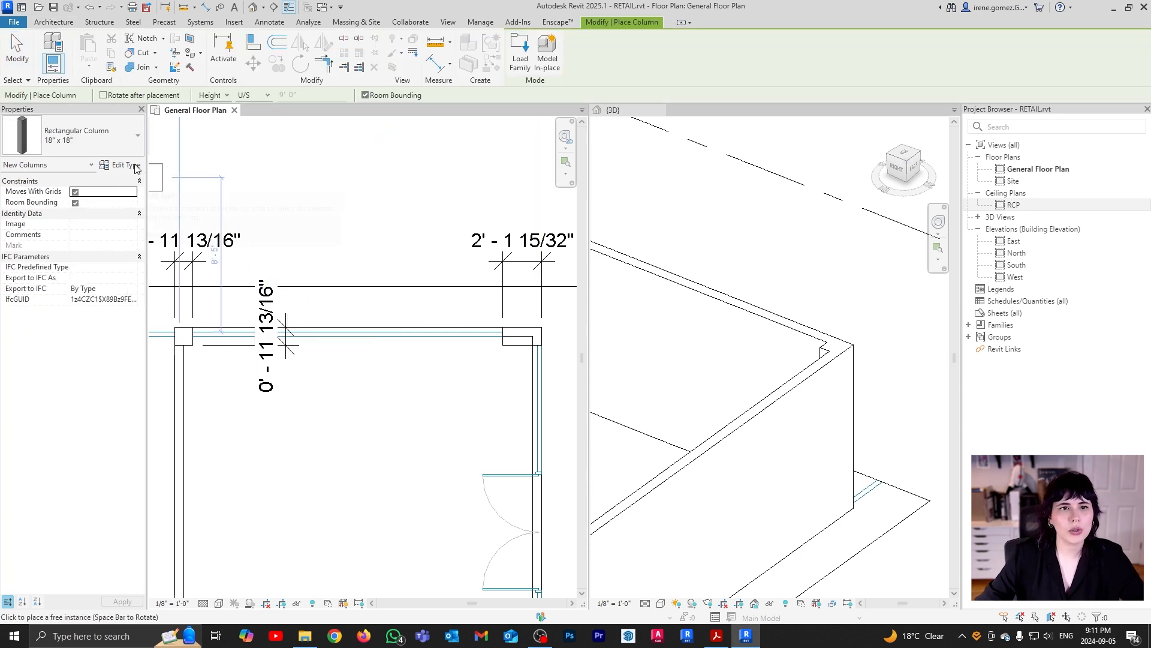
{"action": "left_click", "coordinate": [130, 146]}
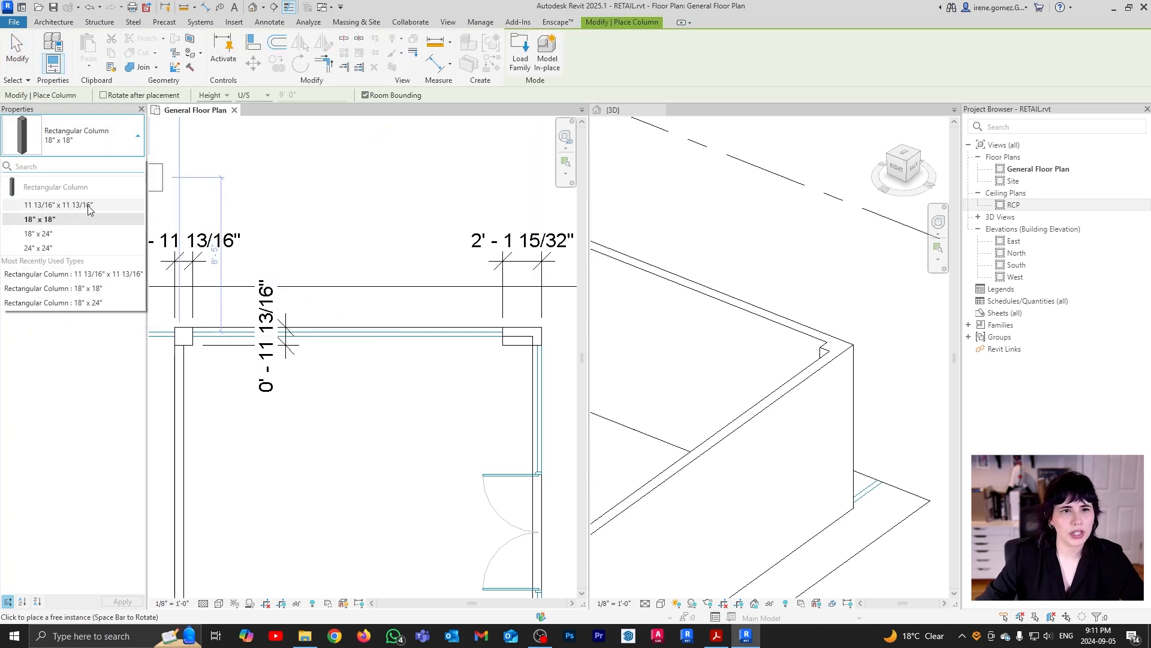
{"action": "left_click", "coordinate": [58, 205]}
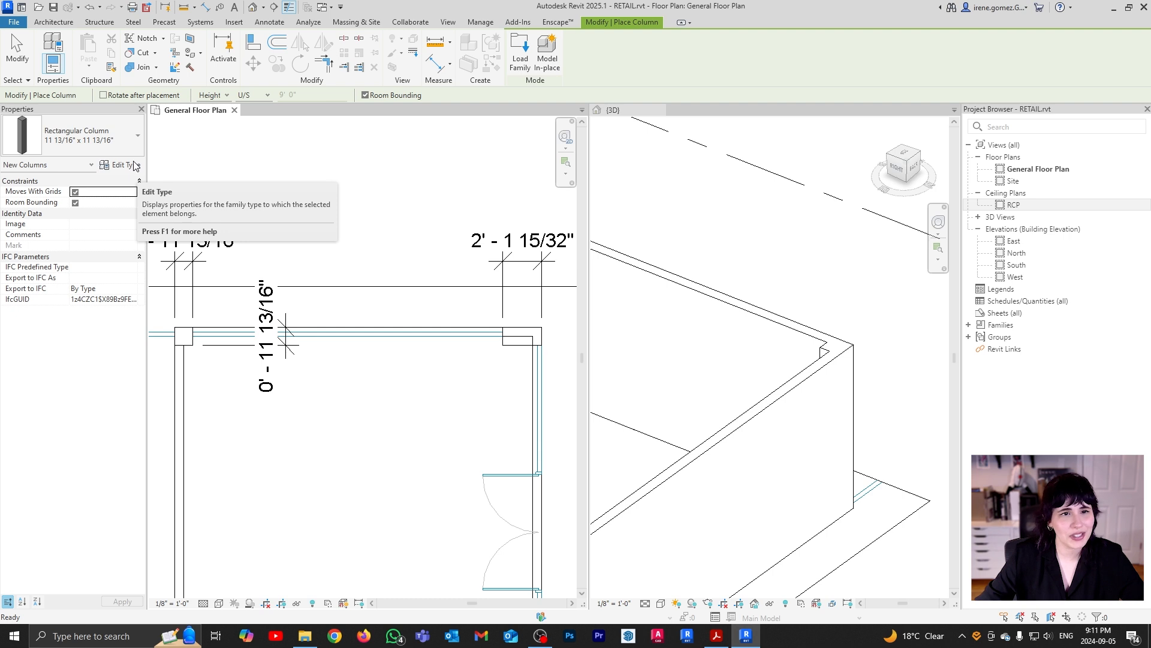
{"action": "left_click", "coordinate": [127, 165]}
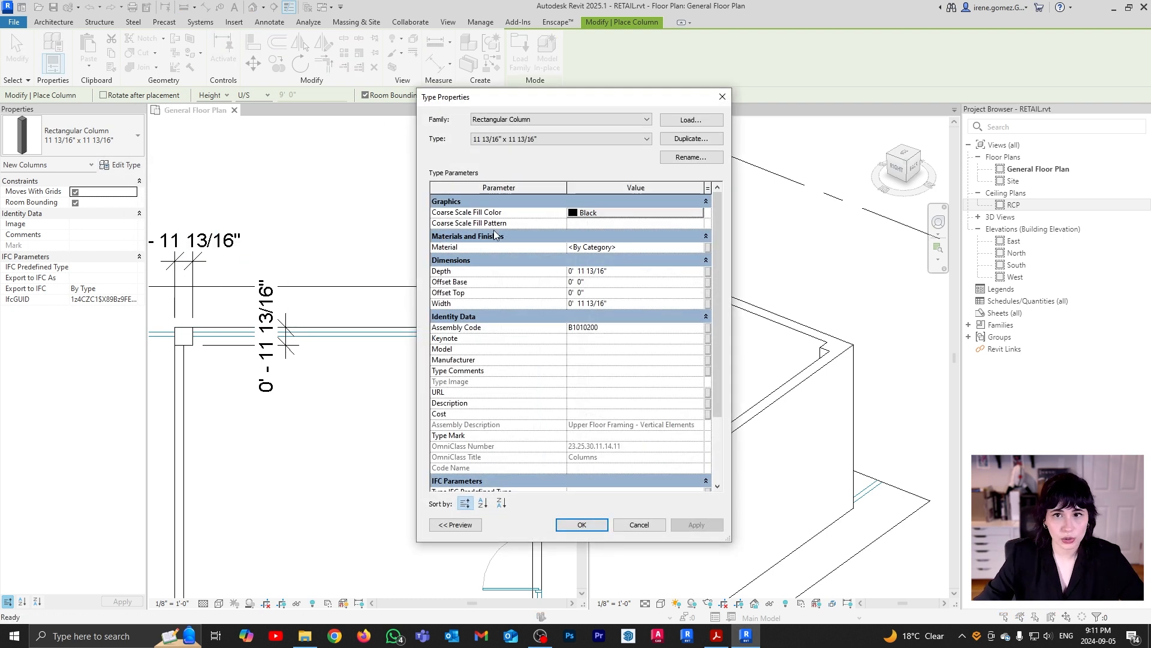
{"action": "left_click", "coordinate": [690, 139]}
{"action": "left_click", "coordinate": [601, 312]}
{"action": "left_click_drag", "start_coordinate": [574, 311], "coordinate": [545, 312]}
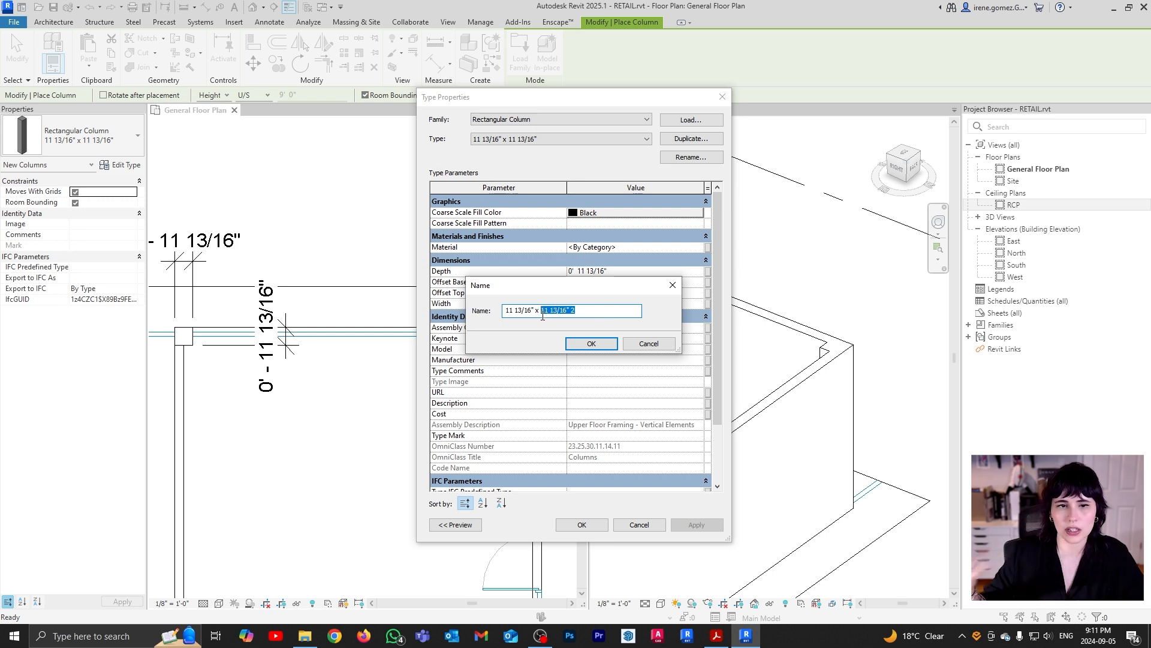
{"action": "left_click", "coordinate": [665, 349]}
Move the type properties clear of the plan dimensions and duplicate the column type as 11 13/16" x 2' 1 15/32"
{"action": "left_click_drag", "start_coordinate": [611, 96], "coordinate": [790, 122]}
{"action": "left_click", "coordinate": [870, 163]}
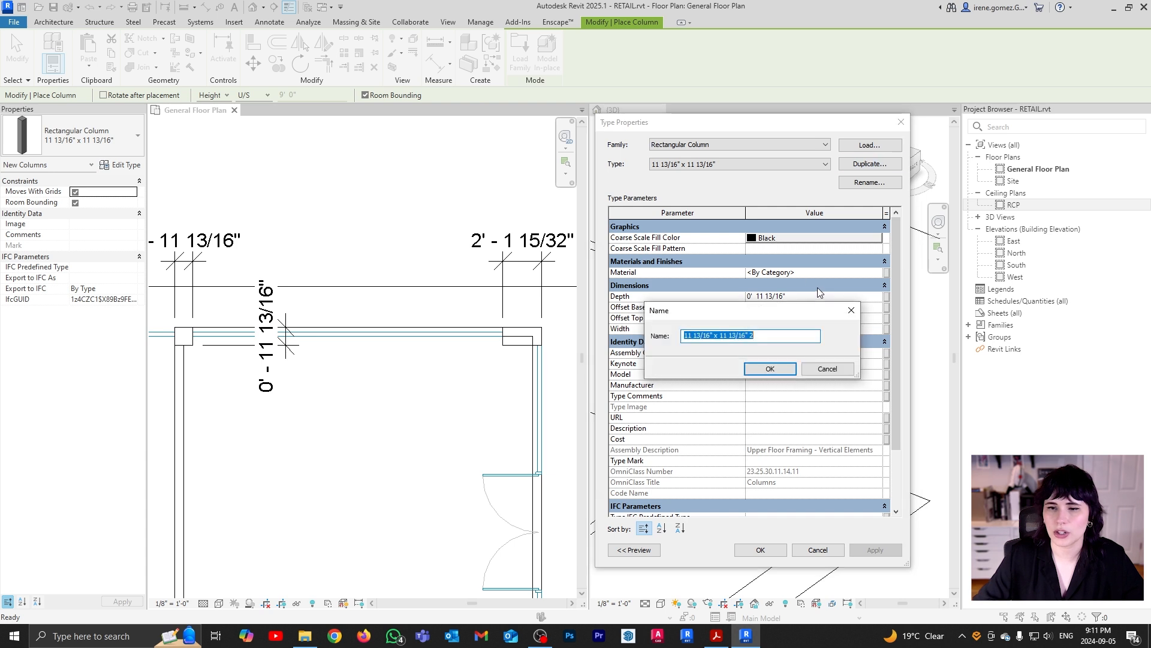
{"action": "left_click", "coordinate": [779, 336]}
{"action": "left_click_drag", "start_coordinate": [779, 337], "coordinate": [724, 342]}
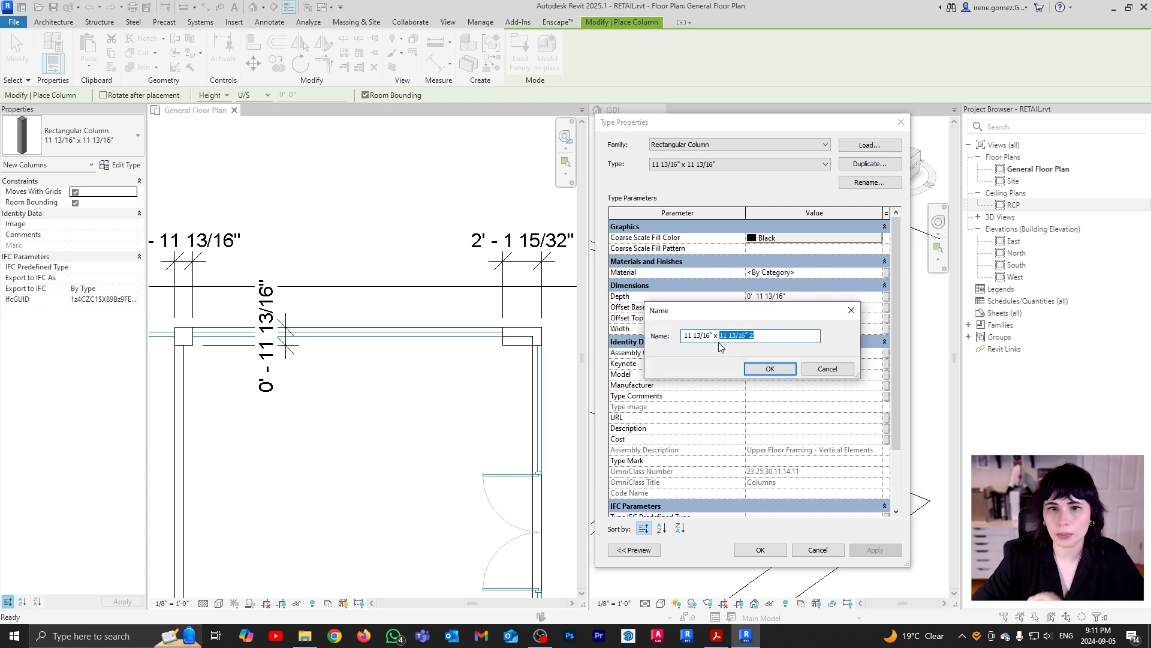
{"action": "type", "text": "2"}
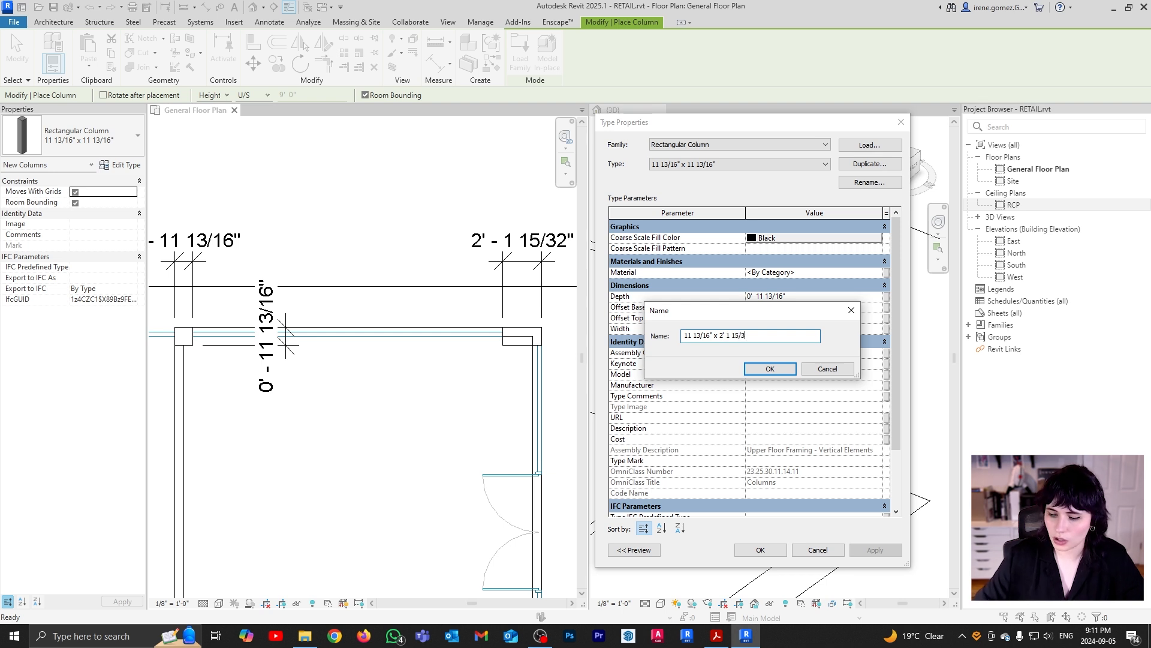
{"action": "left_click_drag", "start_coordinate": [753, 336], "coordinate": [720, 337]}
{"action": "key", "text": "ctrl+c"}
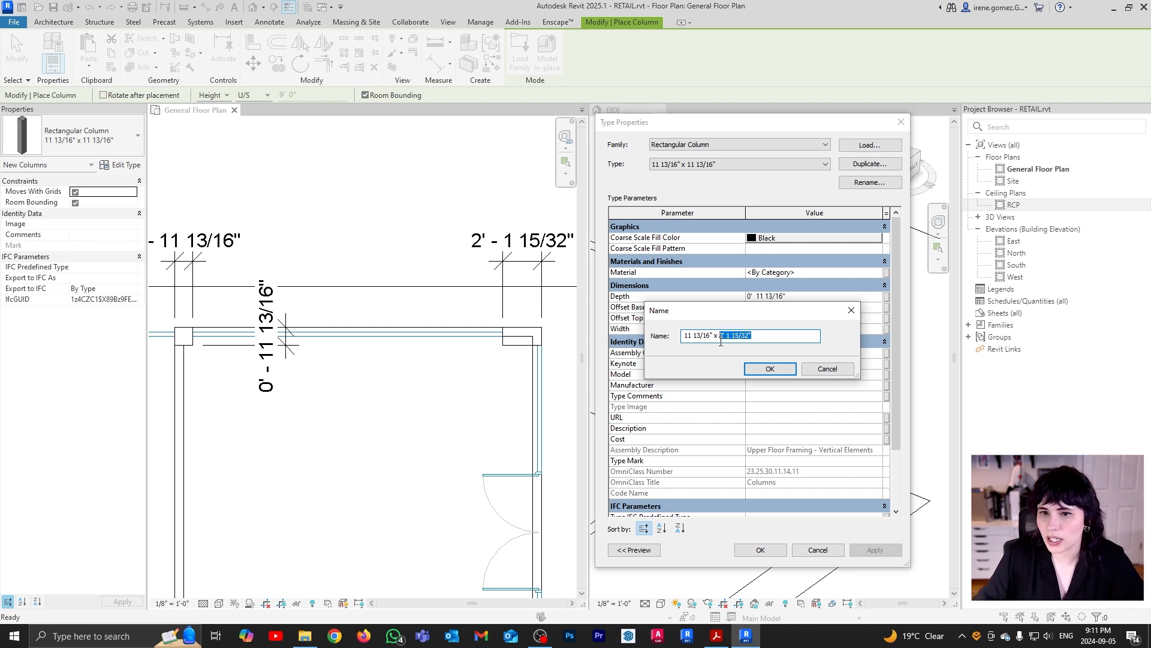
{"action": "left_click", "coordinate": [789, 373]}
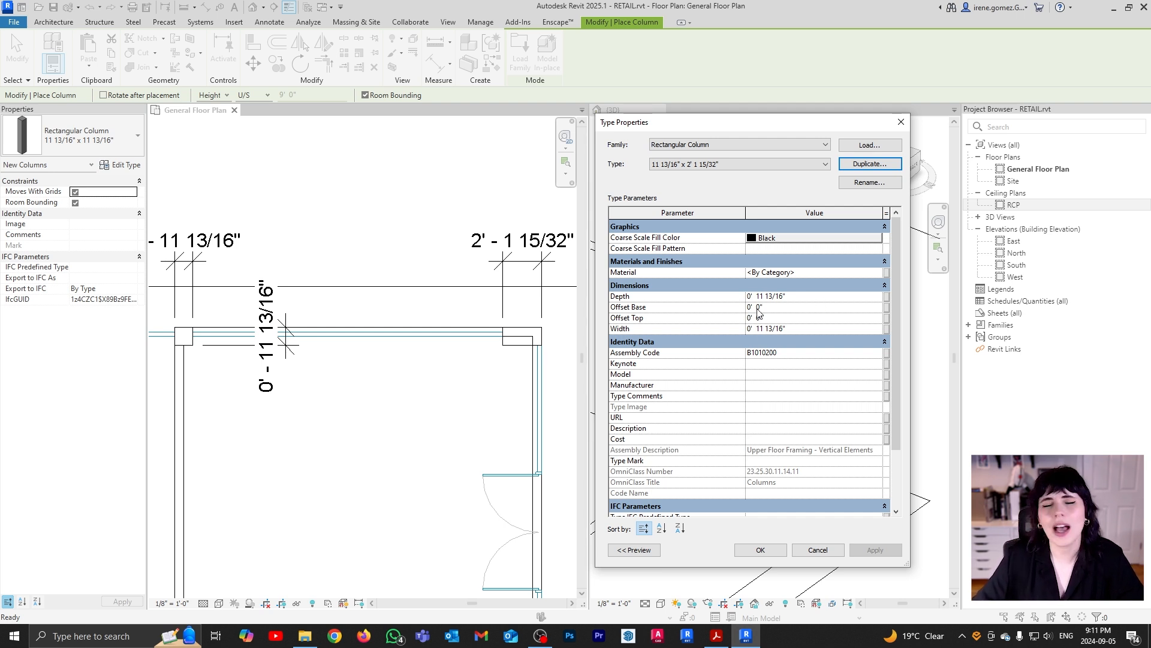
Set the duplicated column type's depth to 2' 1 15/32" and apply the change
{"action": "left_click", "coordinate": [796, 300]}
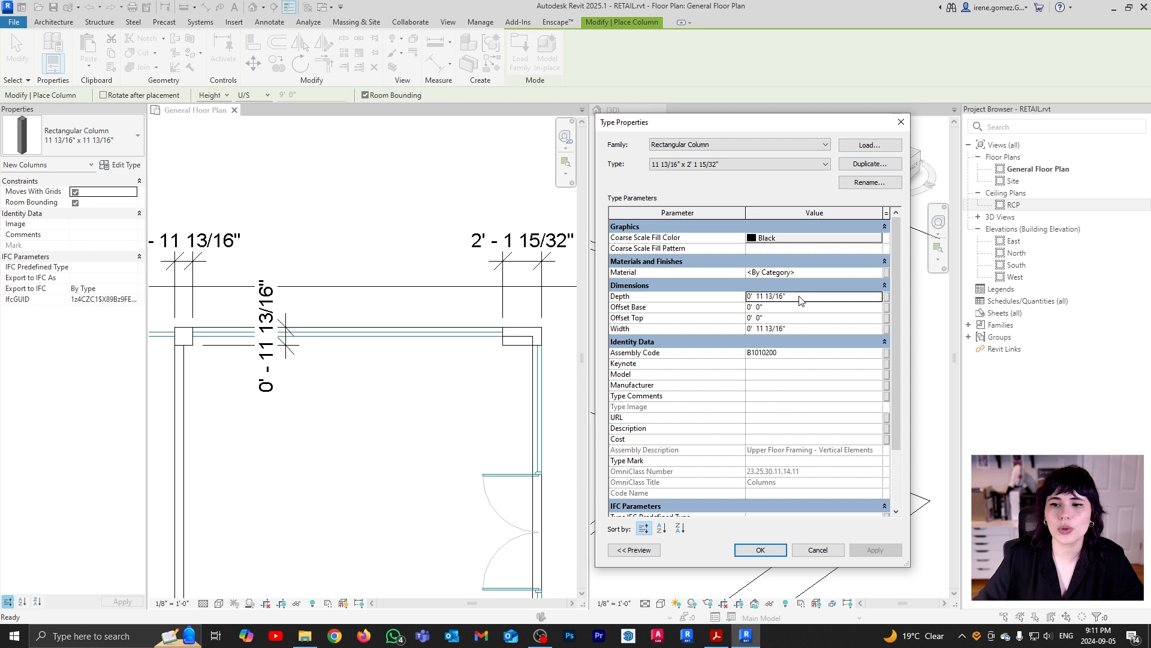
{"action": "key", "text": "ctrl+v"}
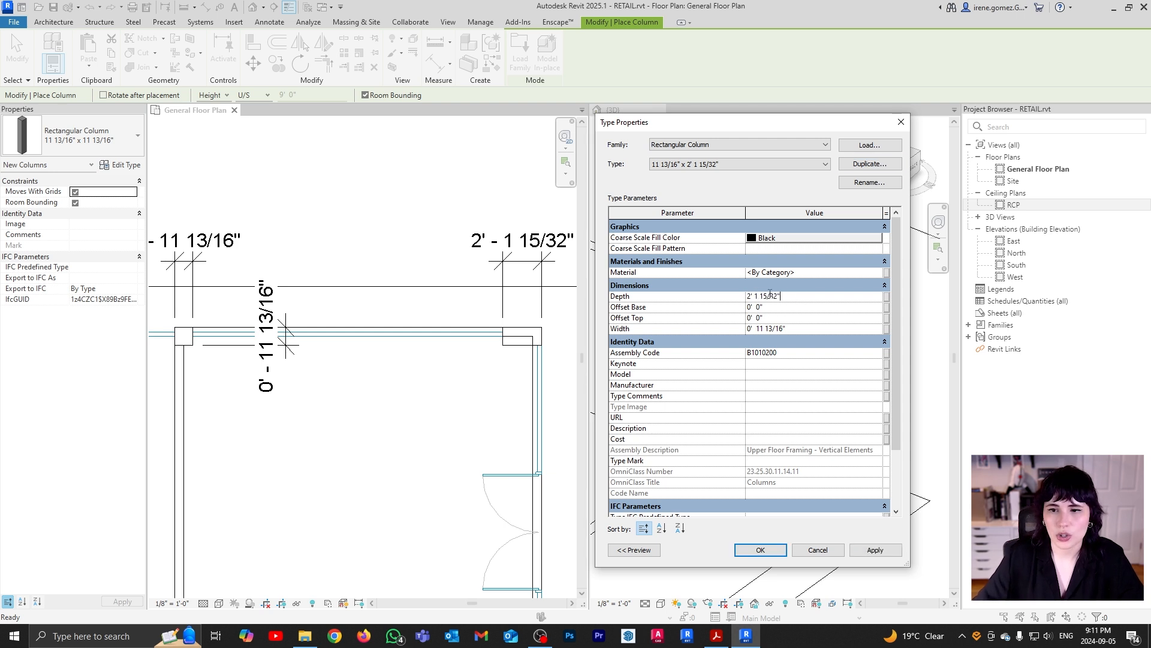
{"action": "left_click", "coordinate": [875, 550]}
{"action": "left_click", "coordinate": [761, 550]}
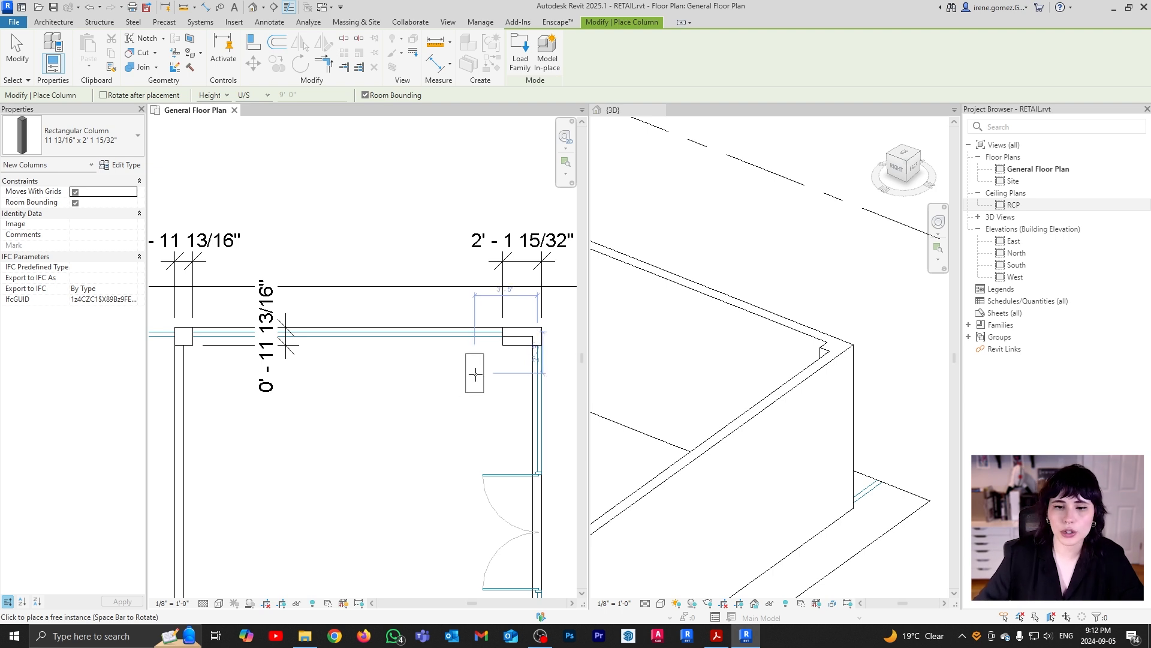
Rotate the 11 13/16" x 2' 1 15/32" column horizontally and place one freely inside the room near the plan's upper-right corner
{"action": "key", "text": "space"}
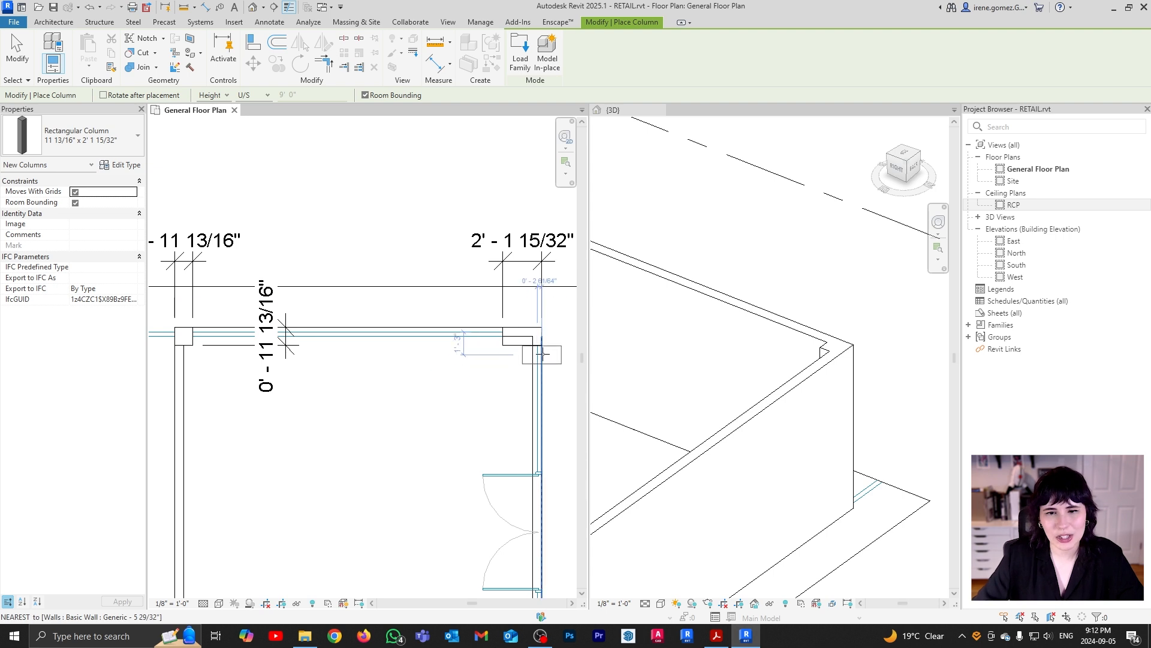
{"action": "middle_click_drag", "start_coordinate": [535, 357], "coordinate": [469, 366]}
{"action": "scroll", "coordinate": [444, 363], "scroll_direction": "up", "scroll_amount": 2}
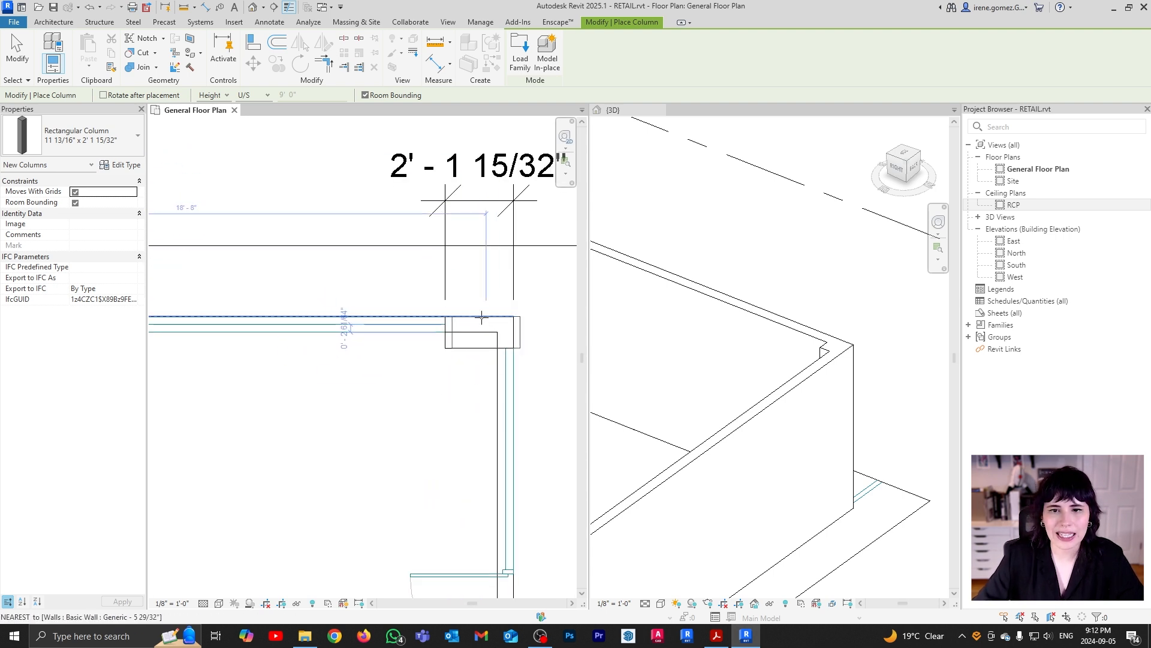
{"action": "scroll", "coordinate": [484, 331], "scroll_direction": "up", "scroll_amount": 2}
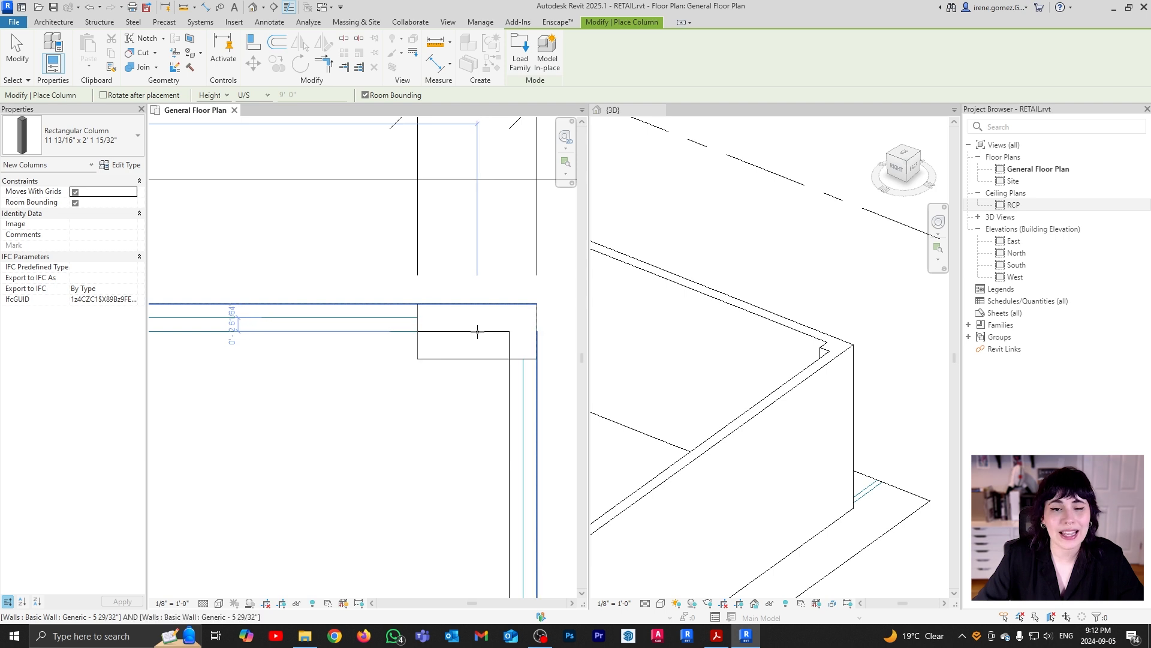
{"action": "scroll", "coordinate": [479, 331], "scroll_direction": "down", "scroll_amount": 2}
{"action": "scroll", "coordinate": [485, 327], "scroll_direction": "up", "scroll_amount": 2}
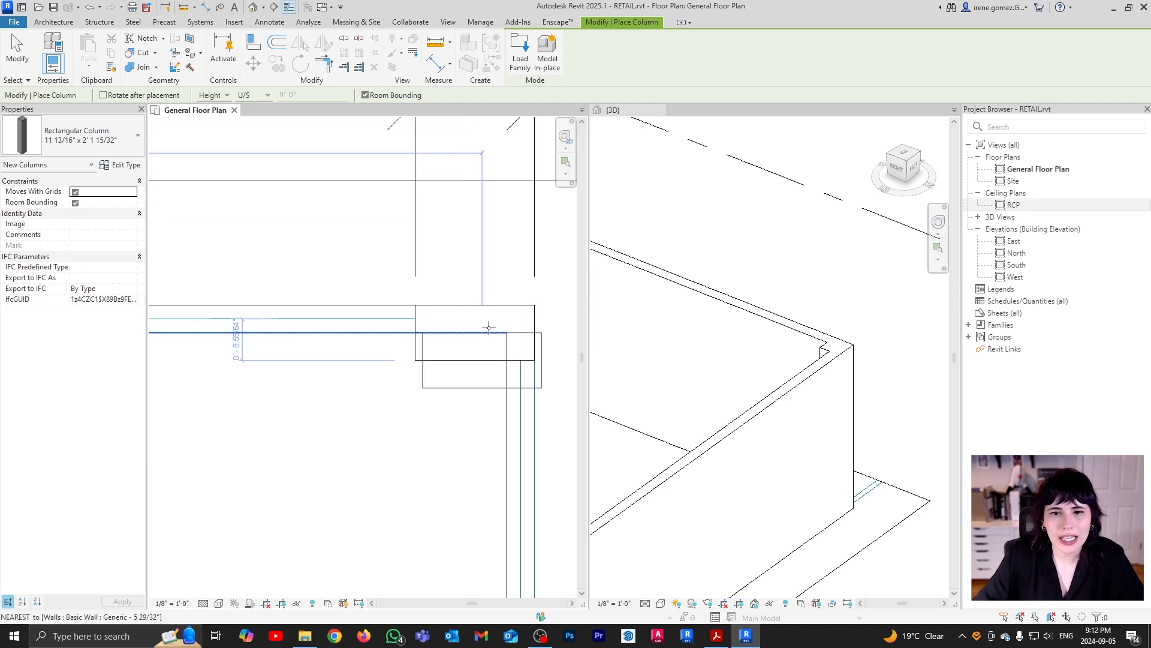
{"action": "scroll", "coordinate": [480, 334], "scroll_direction": "down", "scroll_amount": 2}
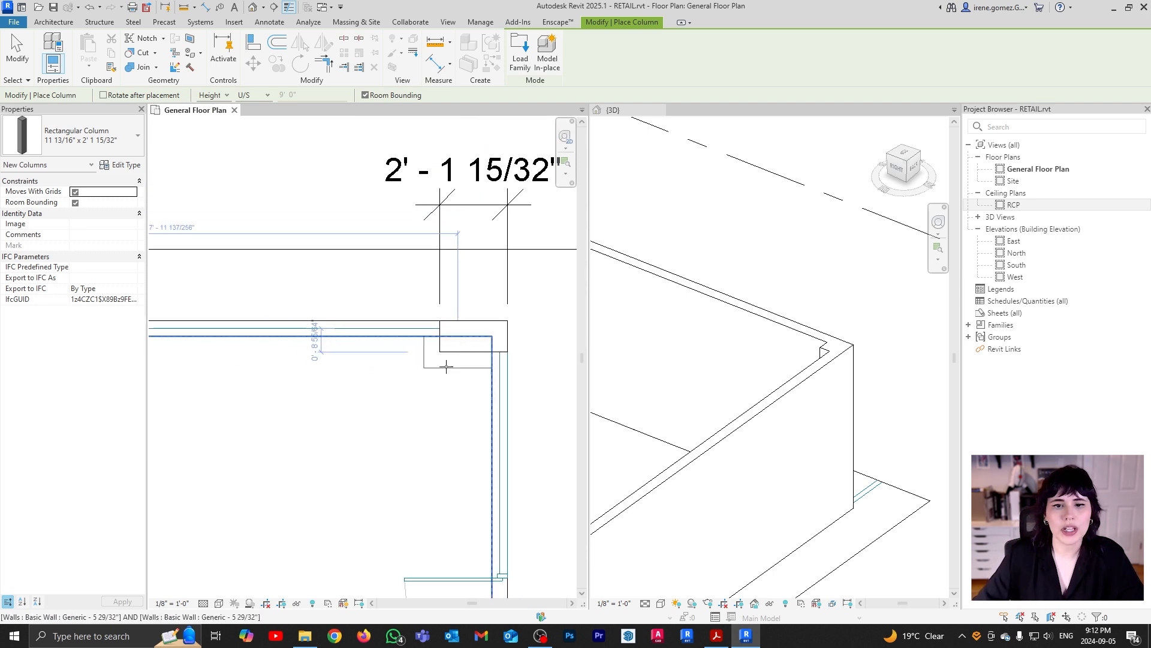
{"action": "left_click", "coordinate": [416, 390]}
{"action": "key", "text": "Escape"}
{"action": "key", "text": "Escape"}
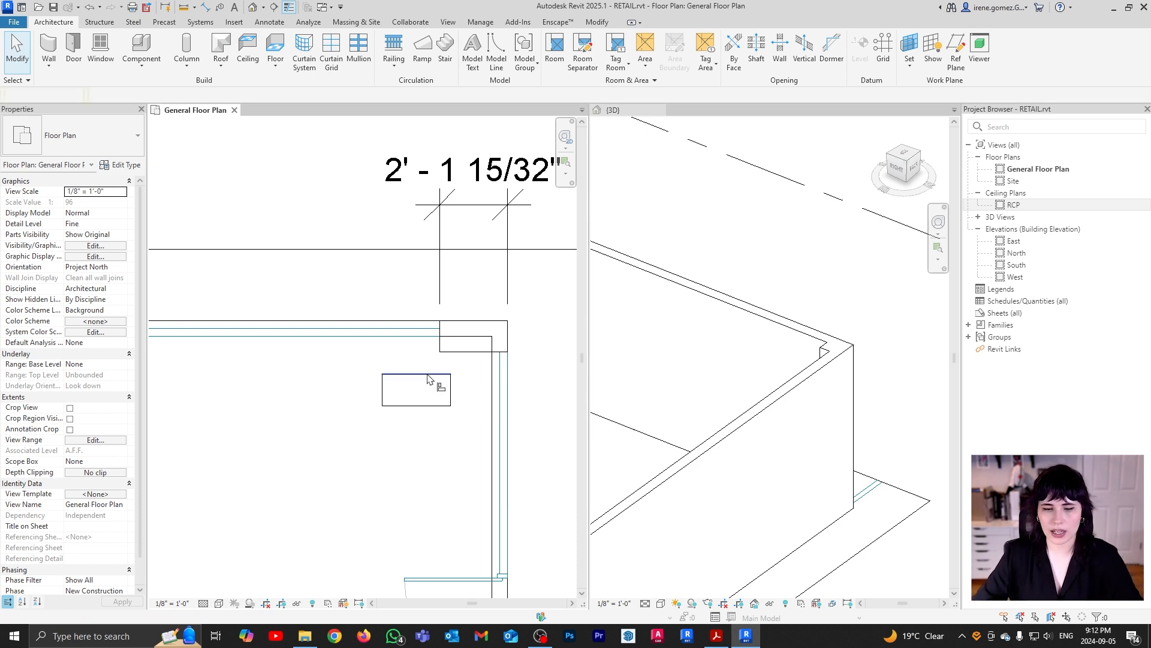
Align the new column's upper edge with the outer face of the top wall and lock the alignment
{"action": "key", "text": "a"}
{"action": "key", "text": "l"}
{"action": "left_click", "coordinate": [431, 327]}
{"action": "left_click", "coordinate": [448, 375]}
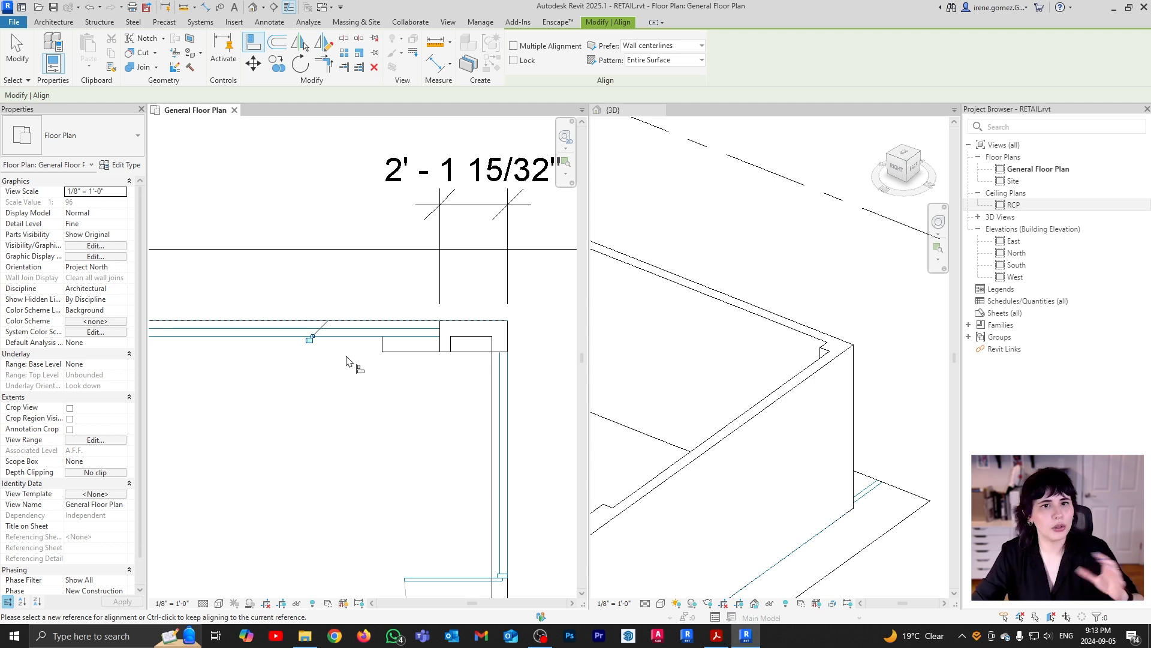
{"action": "left_click", "coordinate": [318, 337]}
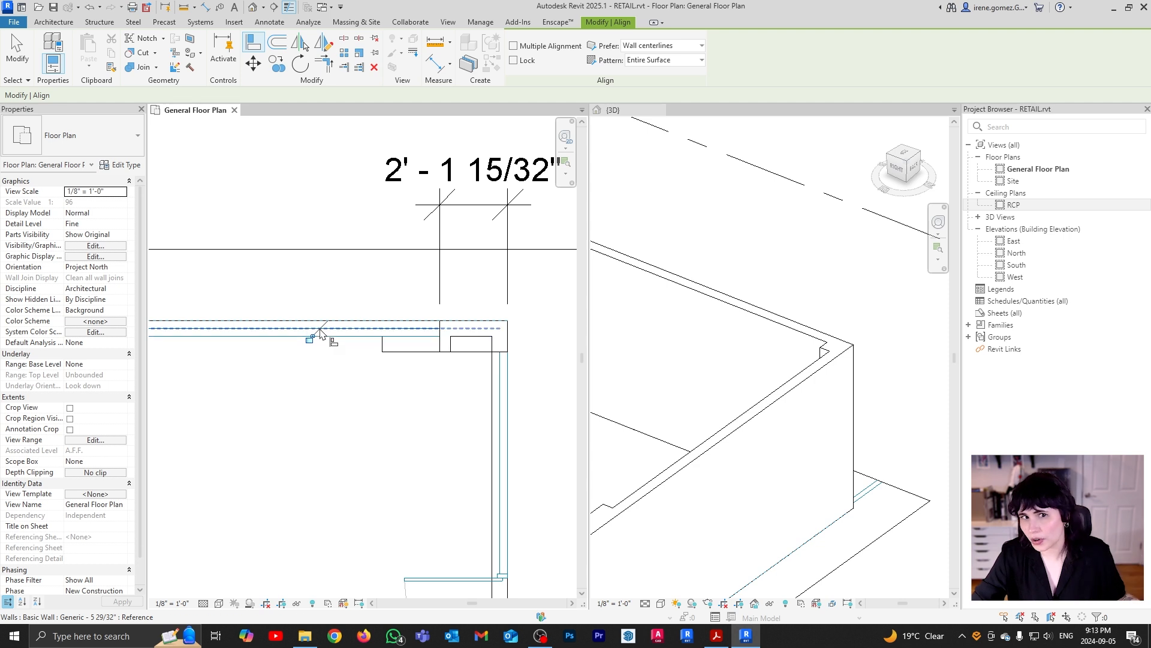
Align the column's right edge with the outer face of the right wall, lock it, and finish aligning
{"action": "left_click", "coordinate": [501, 382]}
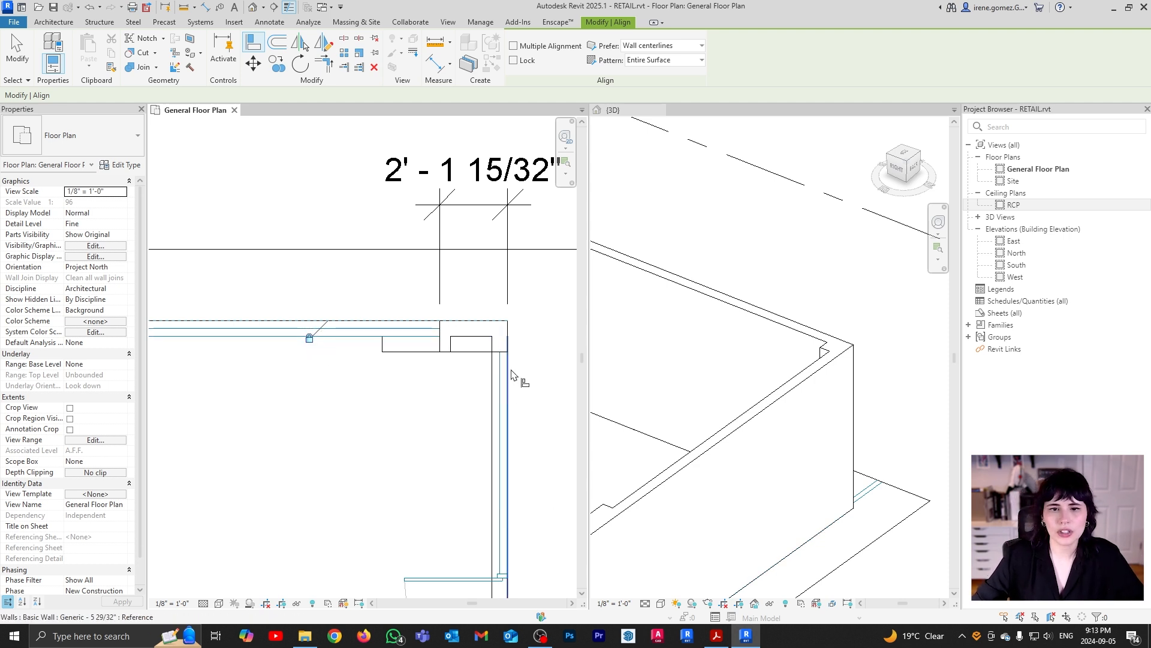
{"action": "left_click", "coordinate": [451, 348]}
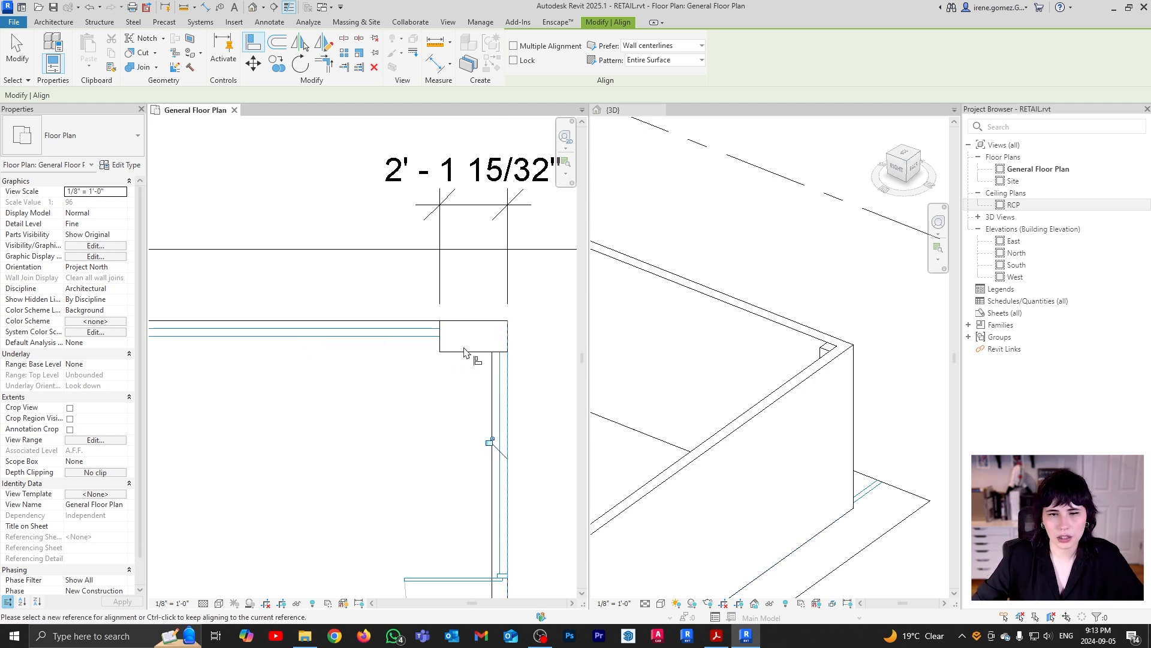
{"action": "scroll", "coordinate": [806, 475], "scroll_direction": "down", "scroll_amount": 4}
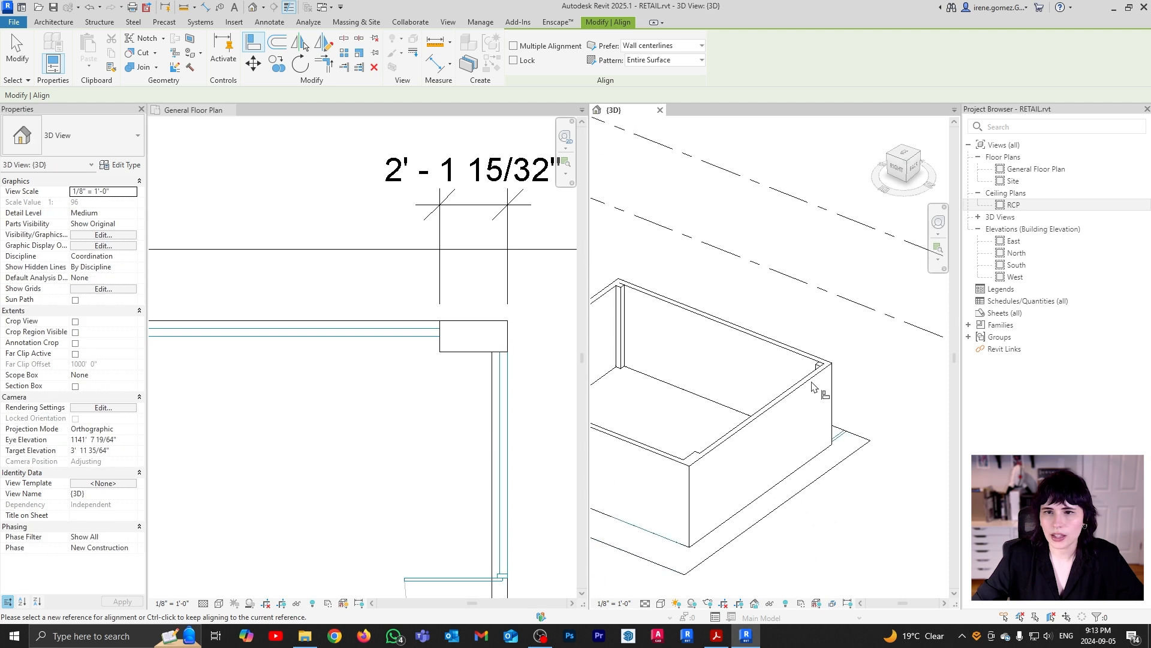
{"action": "scroll", "coordinate": [479, 387], "scroll_direction": "down", "scroll_amount": 1}
{"action": "key", "text": "Escape"}
{"action": "key", "text": "Escape"}
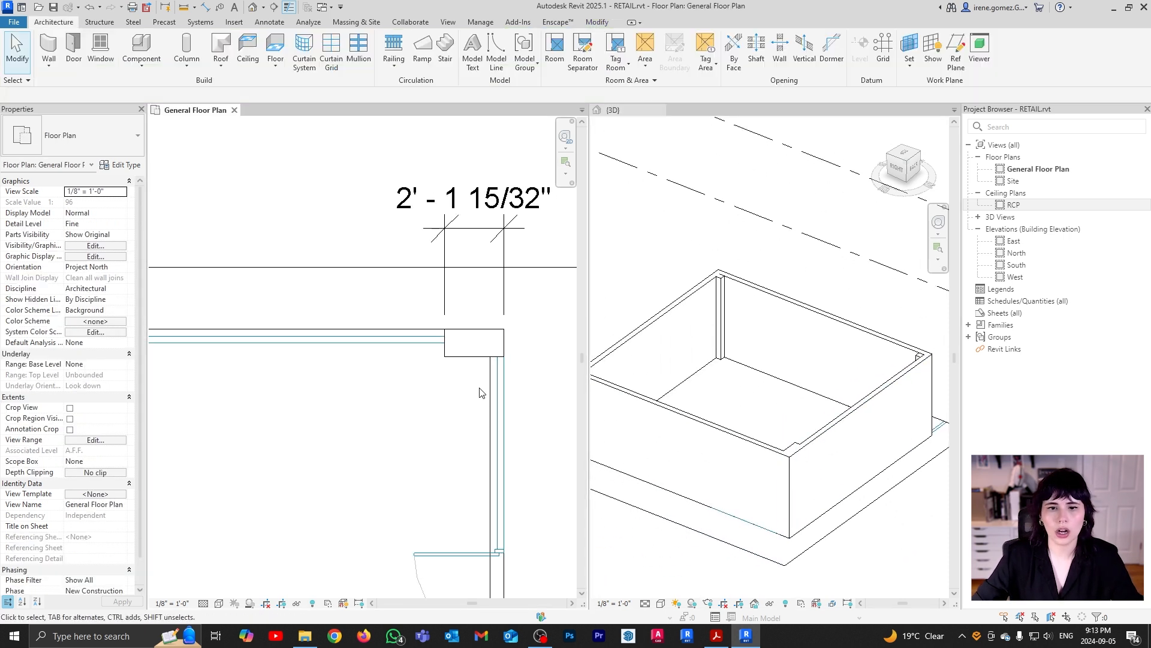
Copy the upper-right column by its outer corner to the endpoint of the walls at the plan's lower-right corner
{"action": "left_click", "coordinate": [475, 356]}
{"action": "key", "text": "c"}
{"action": "key", "text": "o"}
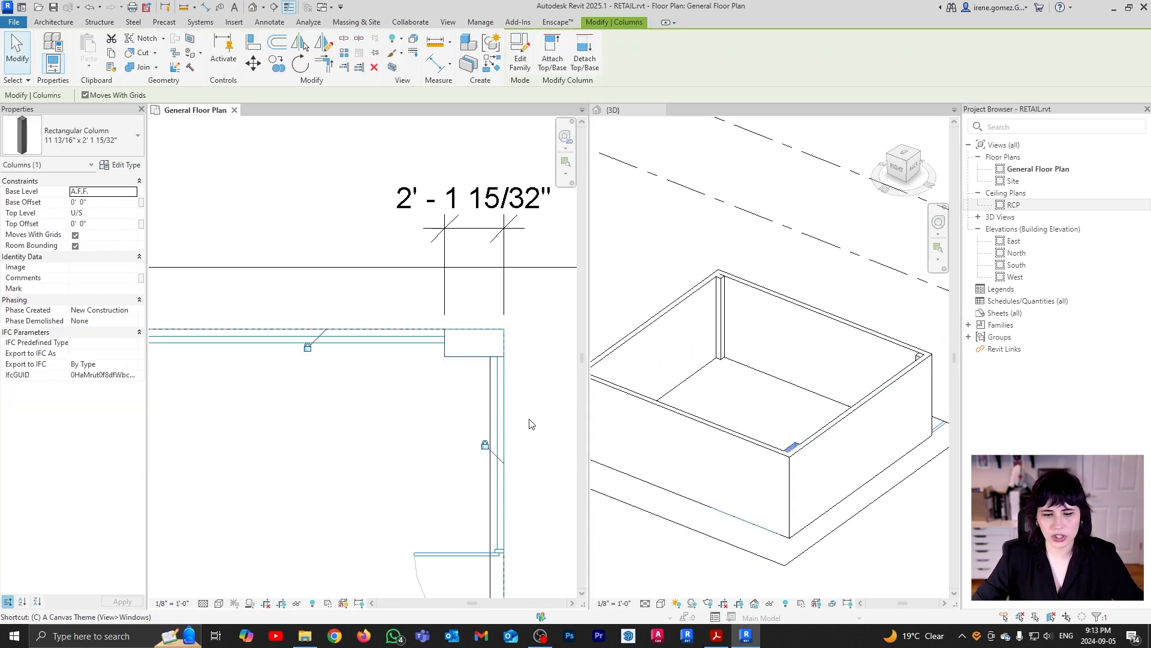
{"action": "left_click", "coordinate": [506, 357]}
{"action": "middle_click_drag", "start_coordinate": [504, 446], "coordinate": [468, 222]}
{"action": "scroll", "coordinate": [468, 234], "scroll_direction": "down", "scroll_amount": 2}
{"action": "middle_click_drag", "start_coordinate": [473, 414], "coordinate": [460, 307]}
{"action": "scroll", "coordinate": [442, 436], "scroll_direction": "up", "scroll_amount": 4}
{"action": "scroll", "coordinate": [453, 444], "scroll_direction": "up", "scroll_amount": 1}
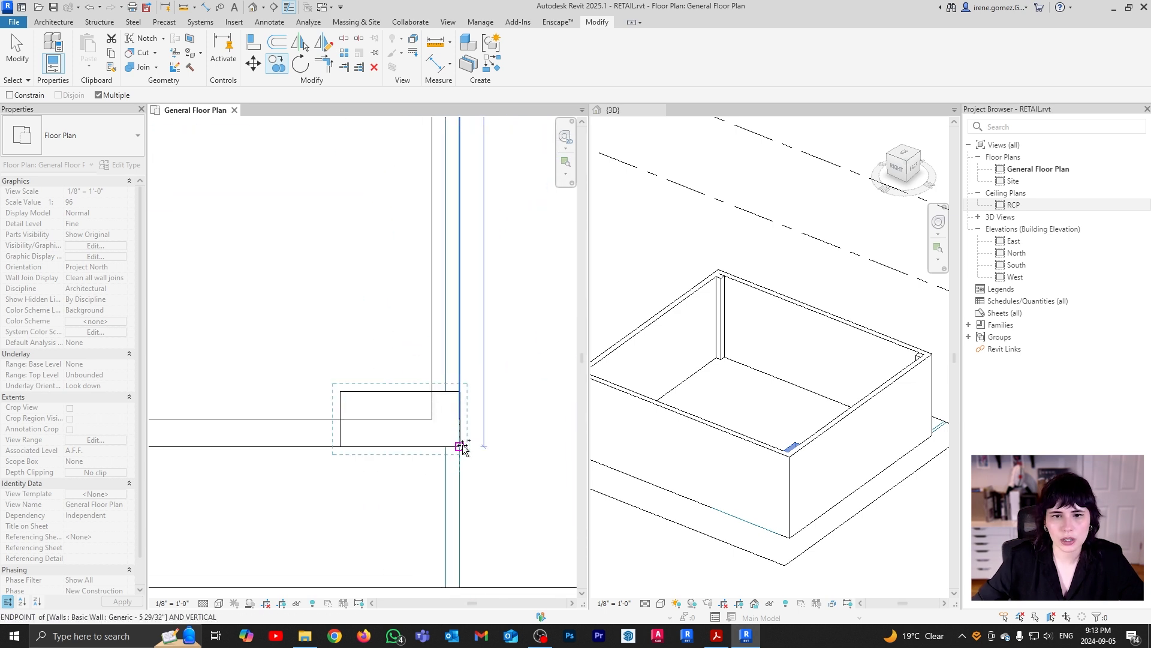
{"action": "left_click", "coordinate": [459, 447]}
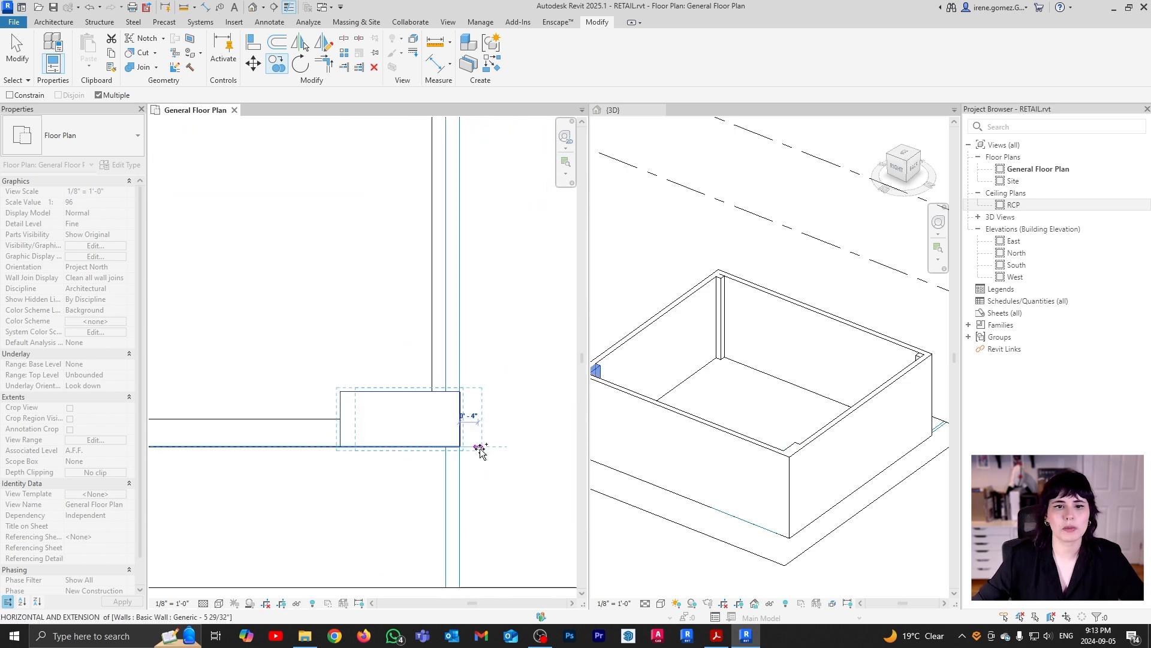
{"action": "key", "text": "Escape"}
Examine closely how the edges of the two right-hand columns line up with the wall faces and the imported drawing's lines
{"action": "scroll", "coordinate": [488, 456], "scroll_direction": "down", "scroll_amount": 2}
{"action": "scroll", "coordinate": [492, 432], "scroll_direction": "up", "scroll_amount": 8}
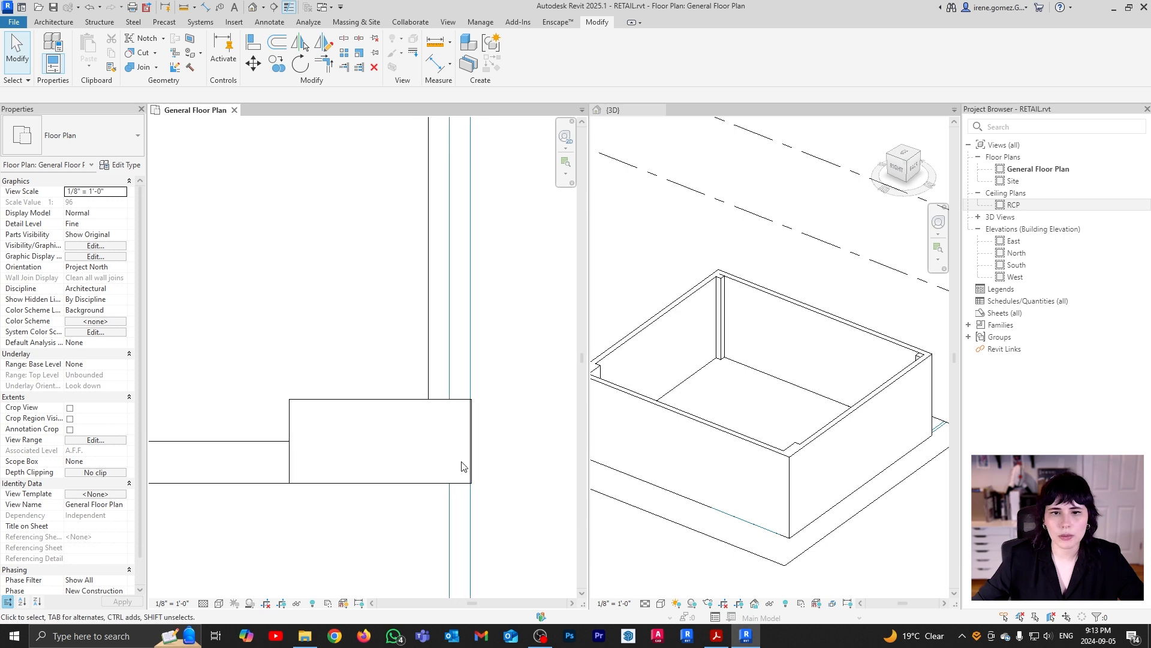
{"action": "scroll", "coordinate": [479, 358], "scroll_direction": "down", "scroll_amount": 1}
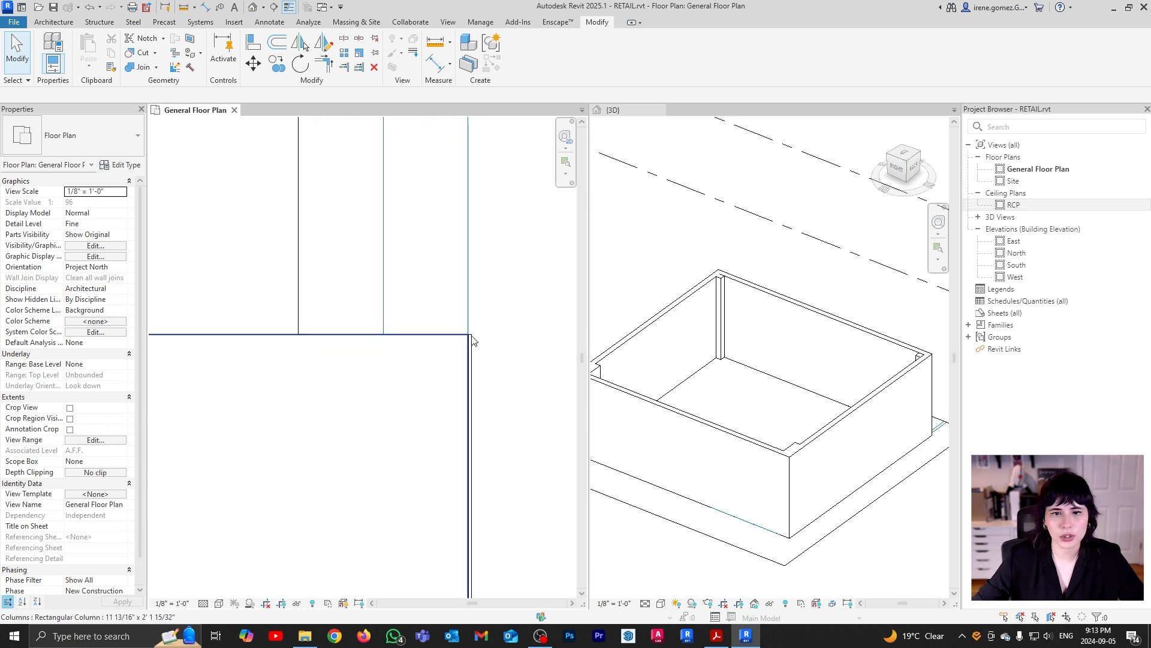
{"action": "scroll", "coordinate": [472, 357], "scroll_direction": "down", "scroll_amount": 5}
{"action": "scroll", "coordinate": [465, 388], "scroll_direction": "down", "scroll_amount": 3}
{"action": "middle_click_drag", "start_coordinate": [485, 226], "coordinate": [450, 510]}
{"action": "scroll", "coordinate": [432, 242], "scroll_direction": "up", "scroll_amount": 10}
{"action": "scroll", "coordinate": [426, 318], "scroll_direction": "up", "scroll_amount": 6}
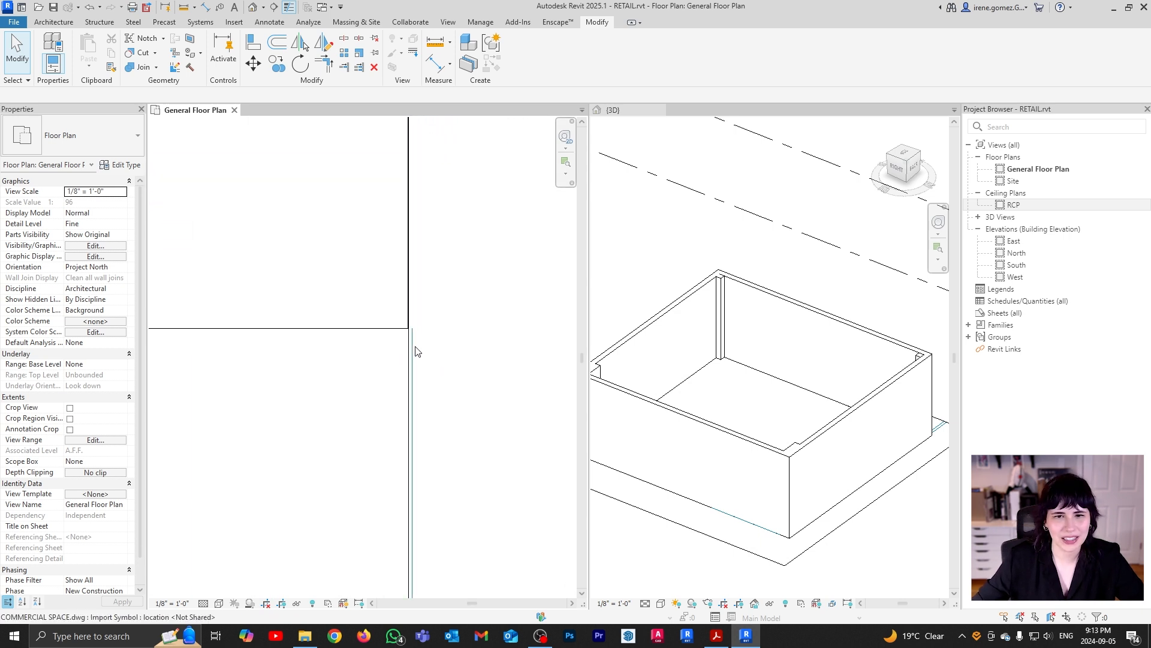
{"action": "scroll", "coordinate": [415, 351], "scroll_direction": "up", "scroll_amount": 1}
{"action": "scroll", "coordinate": [414, 347], "scroll_direction": "up", "scroll_amount": 3}
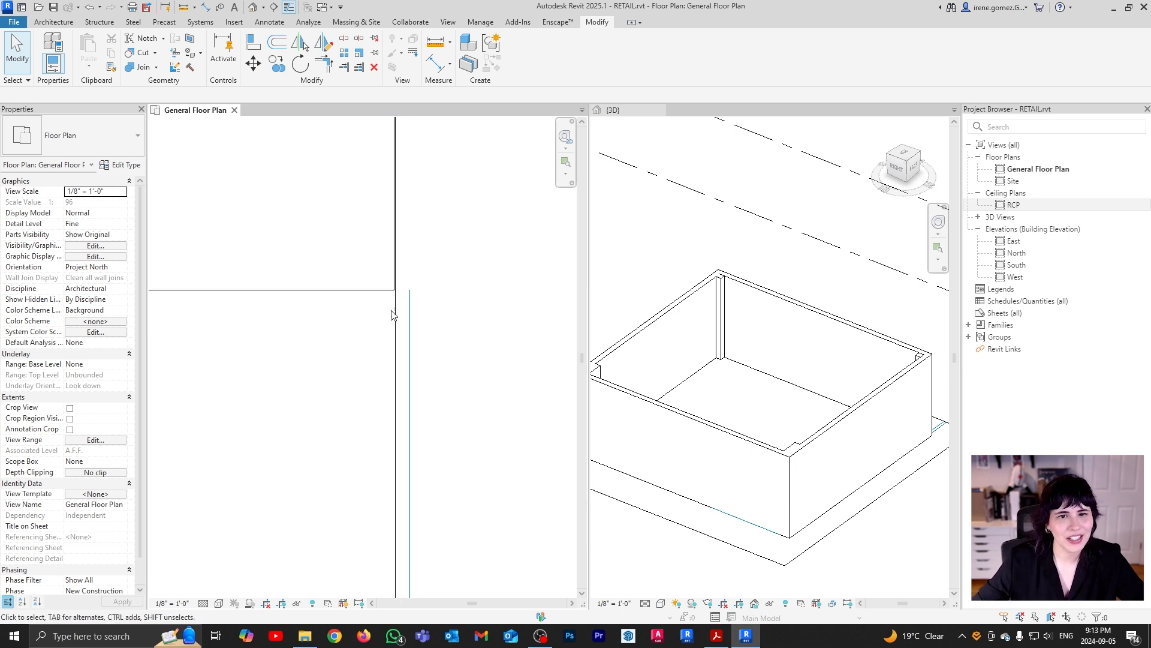
{"action": "scroll", "coordinate": [426, 357], "scroll_direction": "down", "scroll_amount": 2}
{"action": "scroll", "coordinate": [425, 357], "scroll_direction": "down", "scroll_amount": 3}
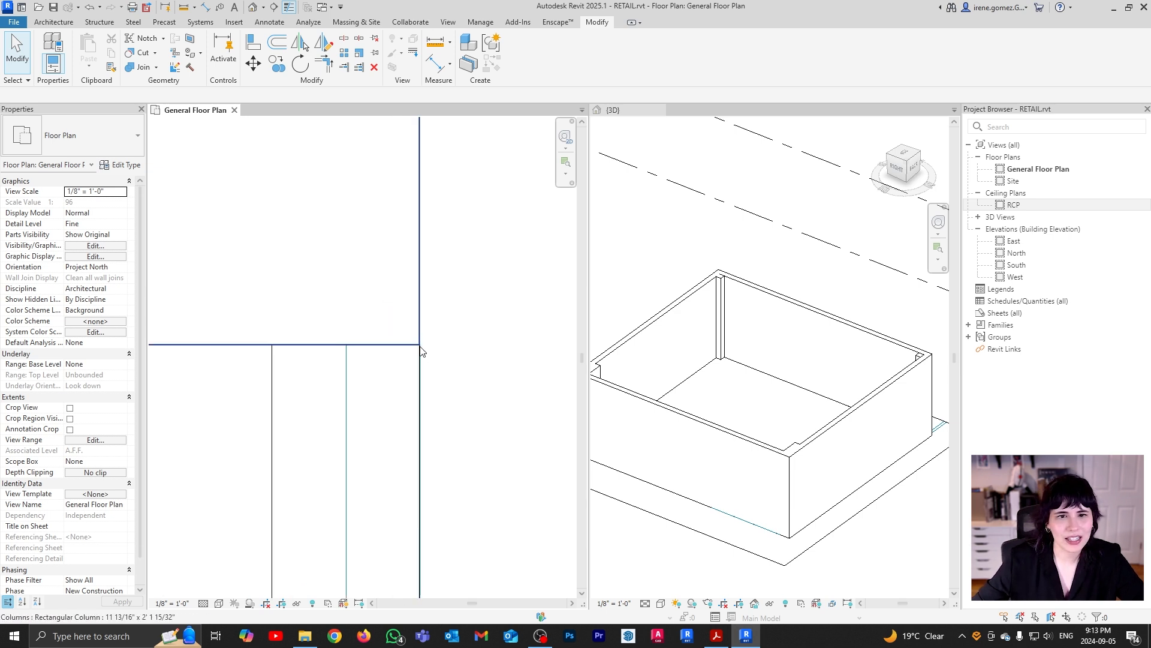
{"action": "scroll", "coordinate": [422, 354], "scroll_direction": "up", "scroll_amount": 3}
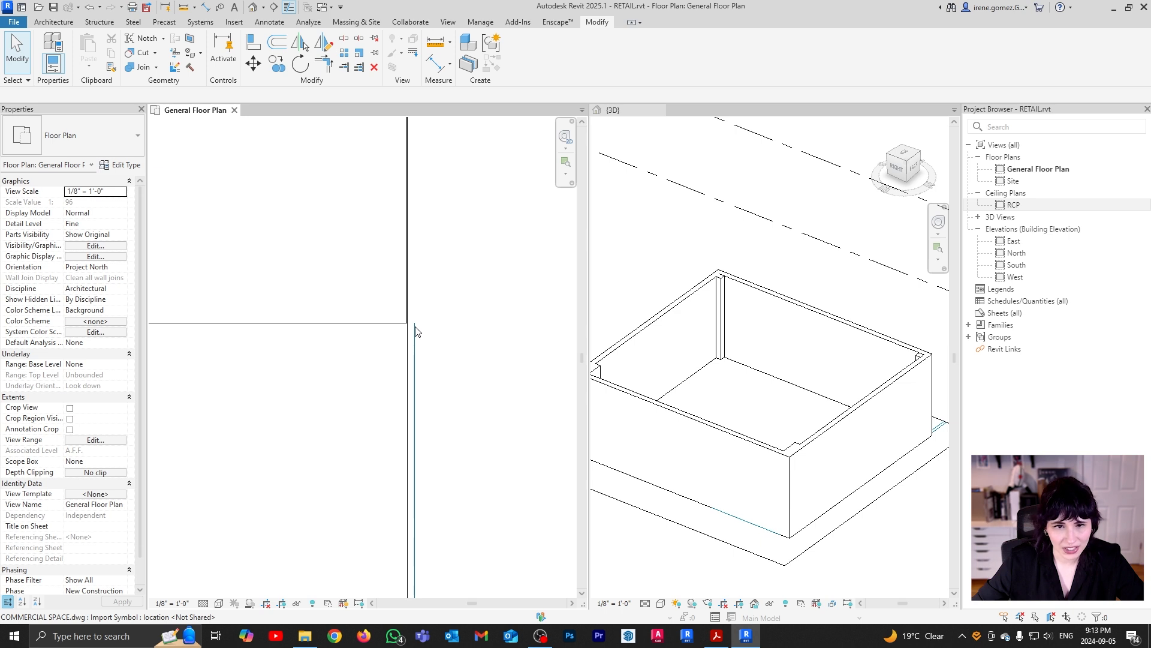
{"action": "middle_click_drag", "start_coordinate": [419, 328], "coordinate": [357, 414]}
{"action": "scroll", "coordinate": [375, 432], "scroll_direction": "down", "scroll_amount": 8}
{"action": "scroll", "coordinate": [404, 420], "scroll_direction": "down", "scroll_amount": 1}
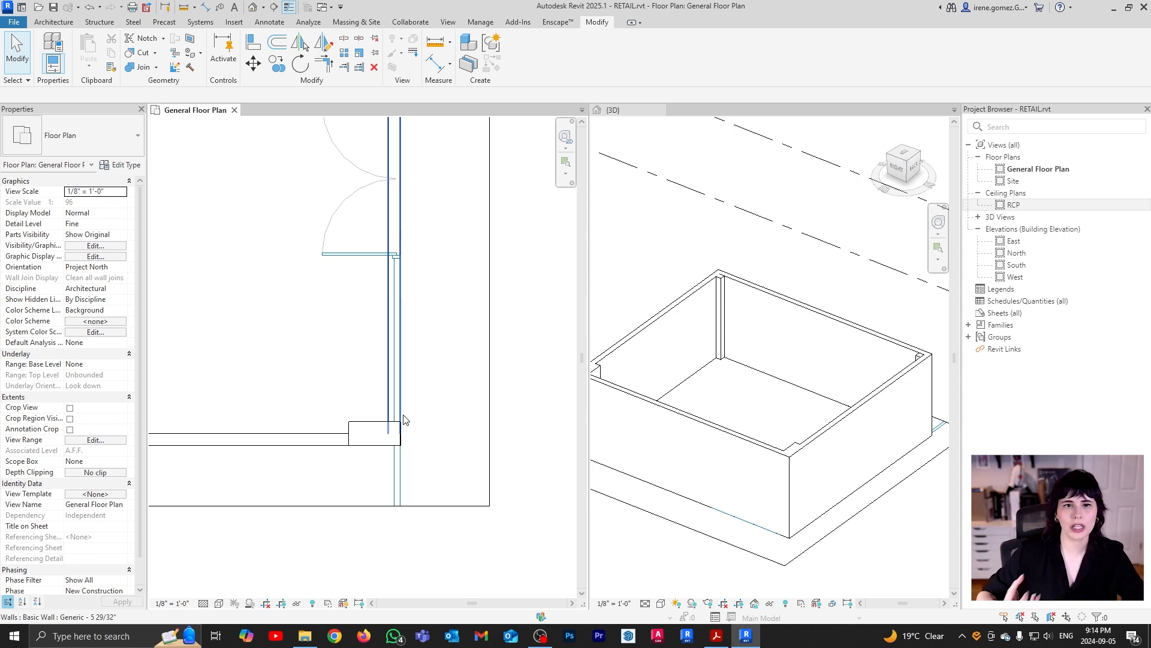
Delete the two column dimensions above the plan and the 11 13/16" dimension across the top wall
{"action": "scroll", "coordinate": [418, 473], "scroll_direction": "down", "scroll_amount": 4}
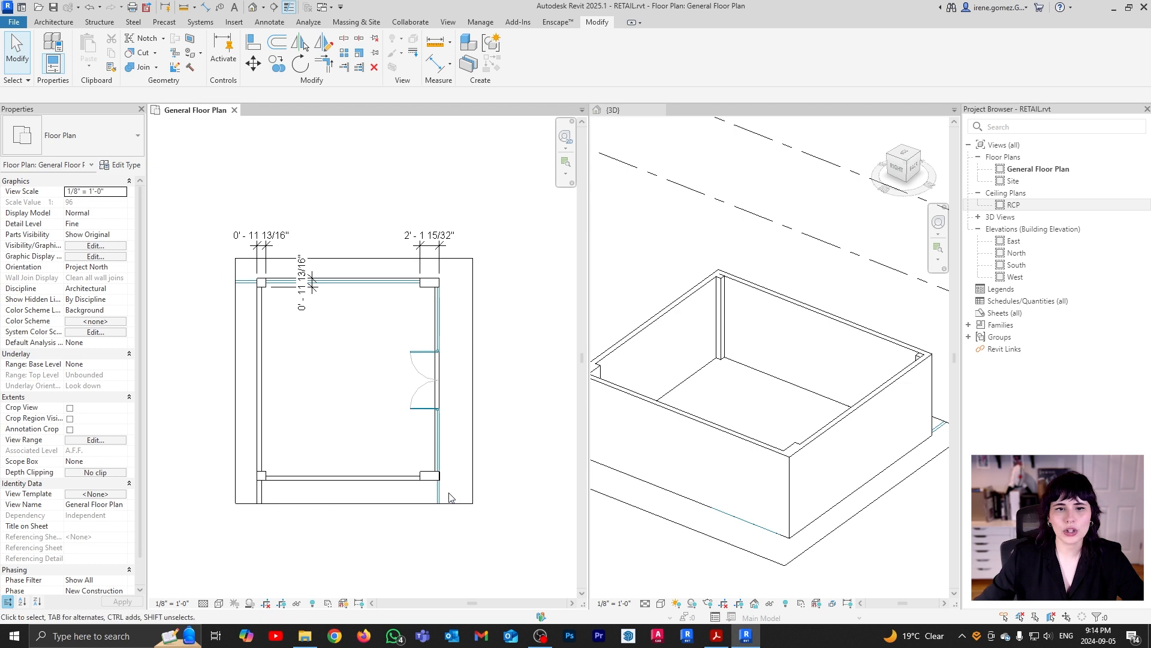
{"action": "left_click", "coordinate": [424, 238]}
{"action": "left_click", "coordinate": [262, 233], "text": "ctrl"}
{"action": "key", "text": "Delete"}
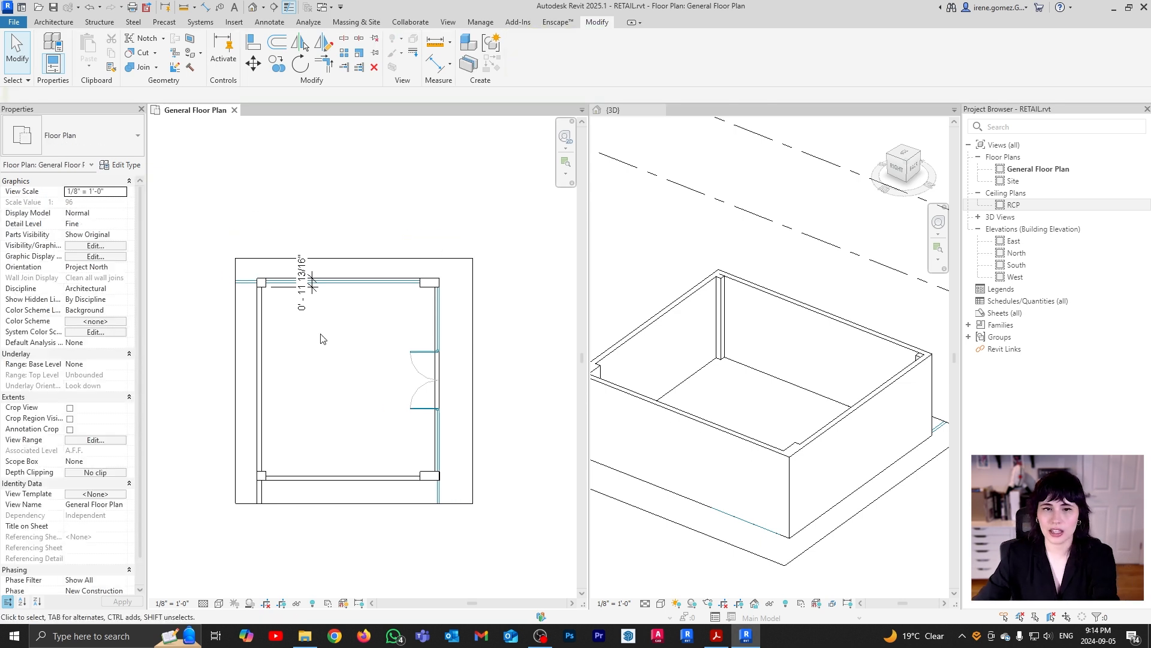
{"action": "left_click", "coordinate": [312, 285]}
{"action": "key", "text": "Delete"}
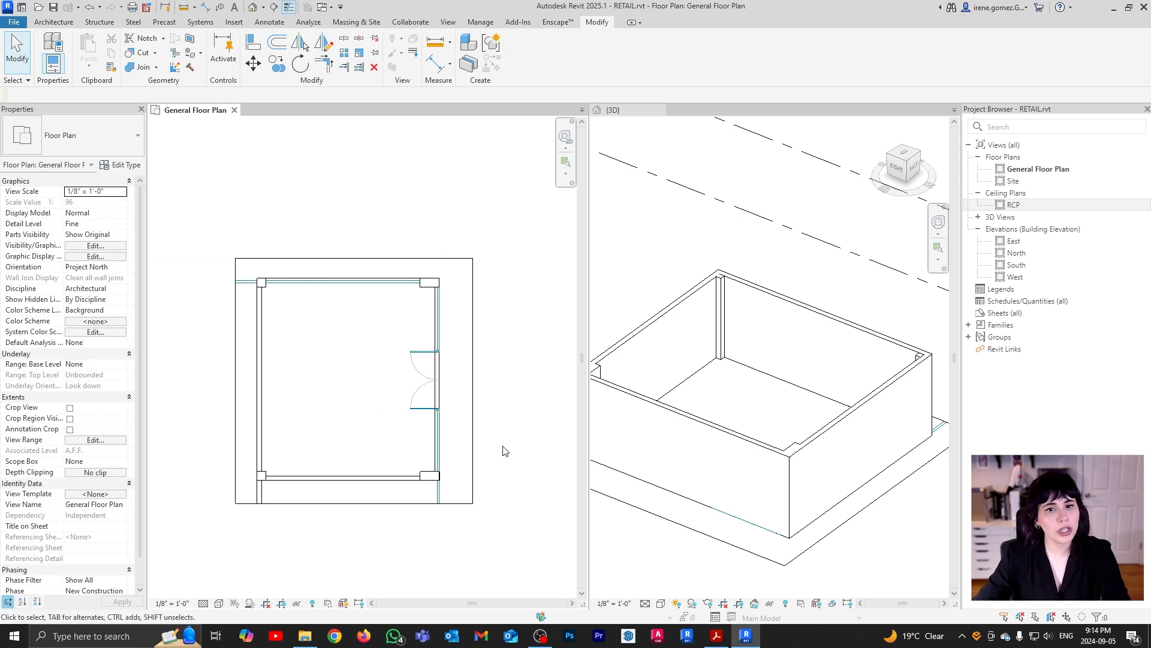
Hide the imported COMMERCIAL SPACE.dwg element in the General Floor Plan view
{"action": "left_click", "coordinate": [468, 507]}
{"action": "right_click", "coordinate": [468, 506]}
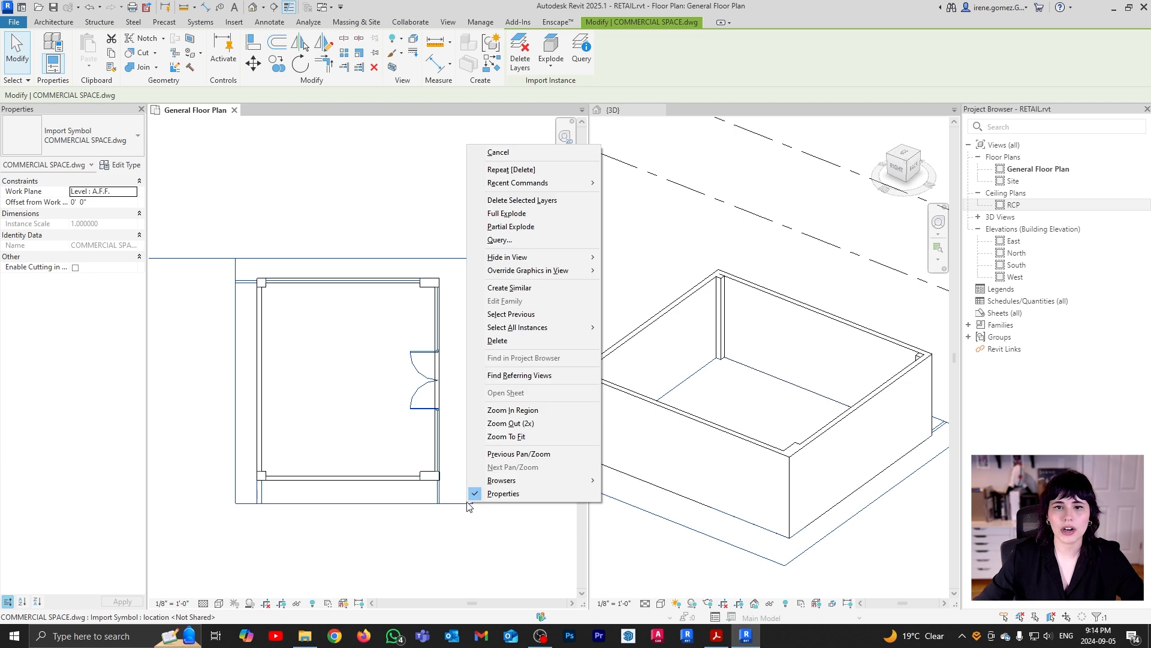
{"action": "mouse_move", "coordinate": [539, 258]}
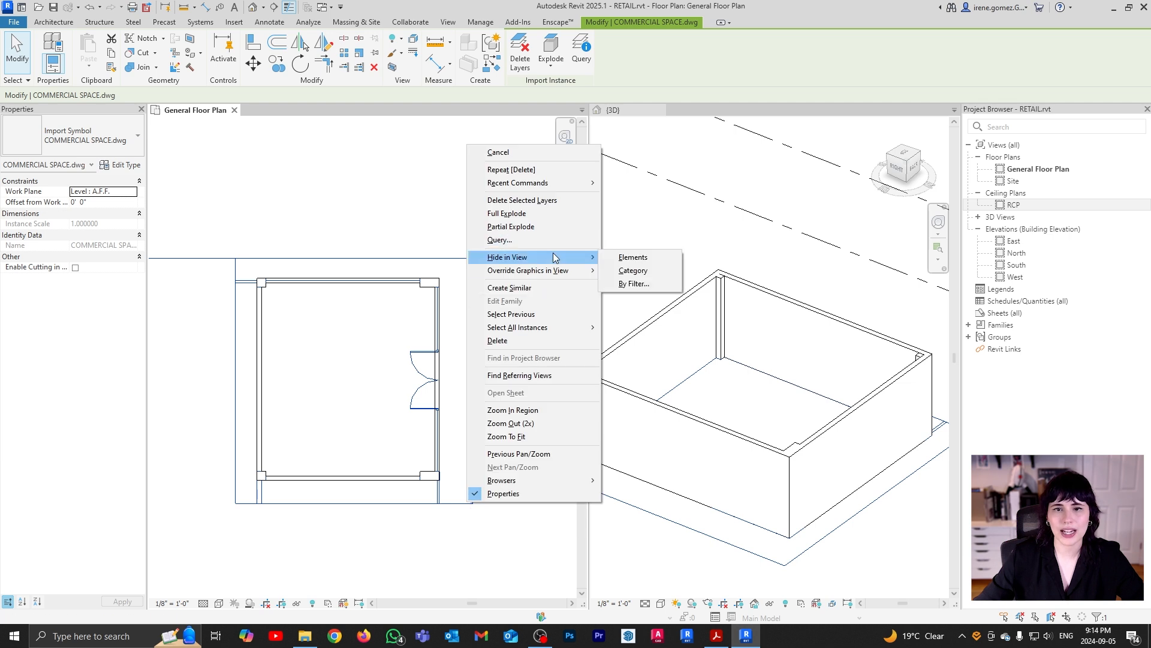
{"action": "left_click", "coordinate": [633, 257]}
Examine the joint between the lower-right column and the right wall in plan, and view the building in 3D
{"action": "scroll", "coordinate": [428, 495], "scroll_direction": "up", "scroll_amount": 2}
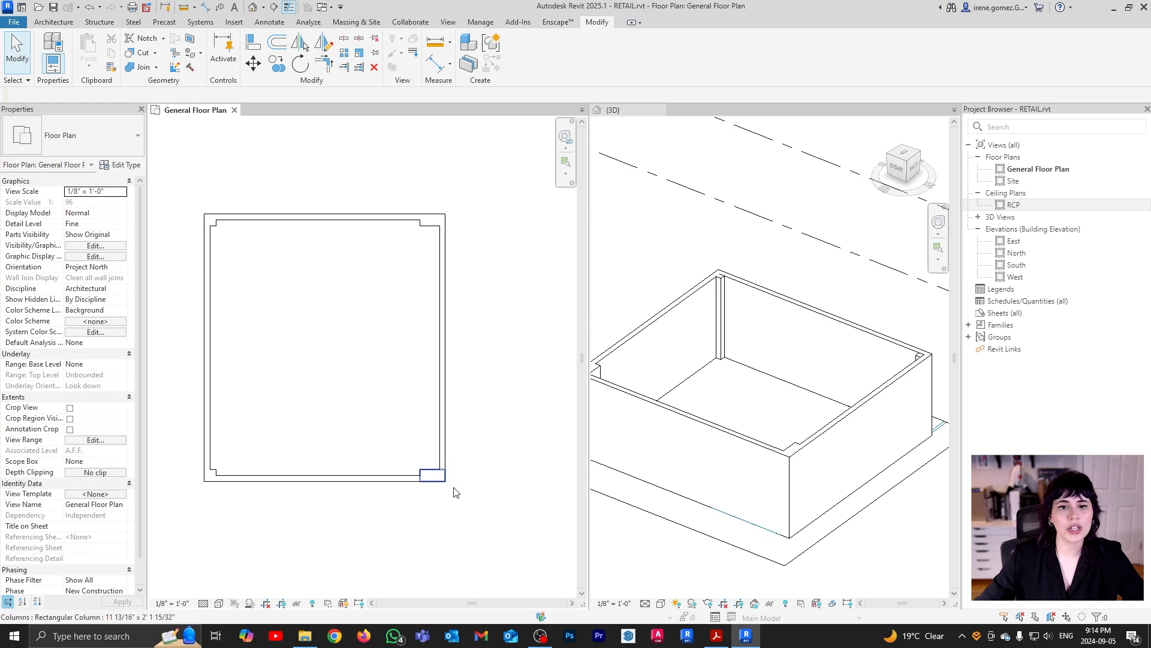
{"action": "scroll", "coordinate": [449, 474], "scroll_direction": "up", "scroll_amount": 5}
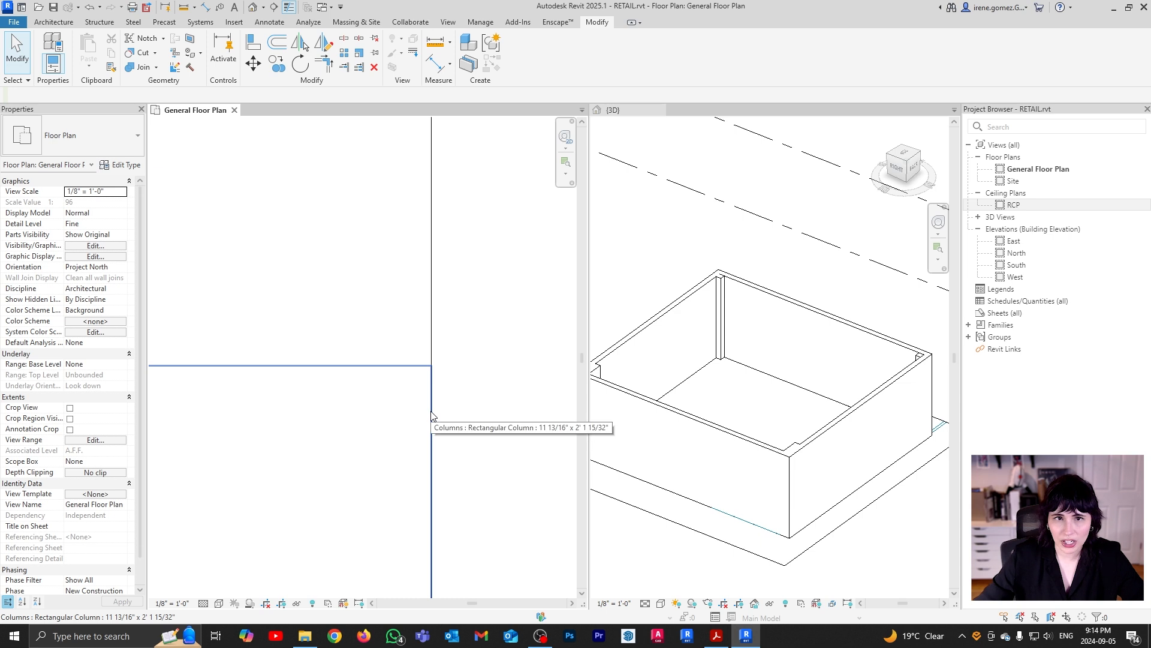
{"action": "scroll", "coordinate": [701, 389], "scroll_direction": "down", "scroll_amount": 2}
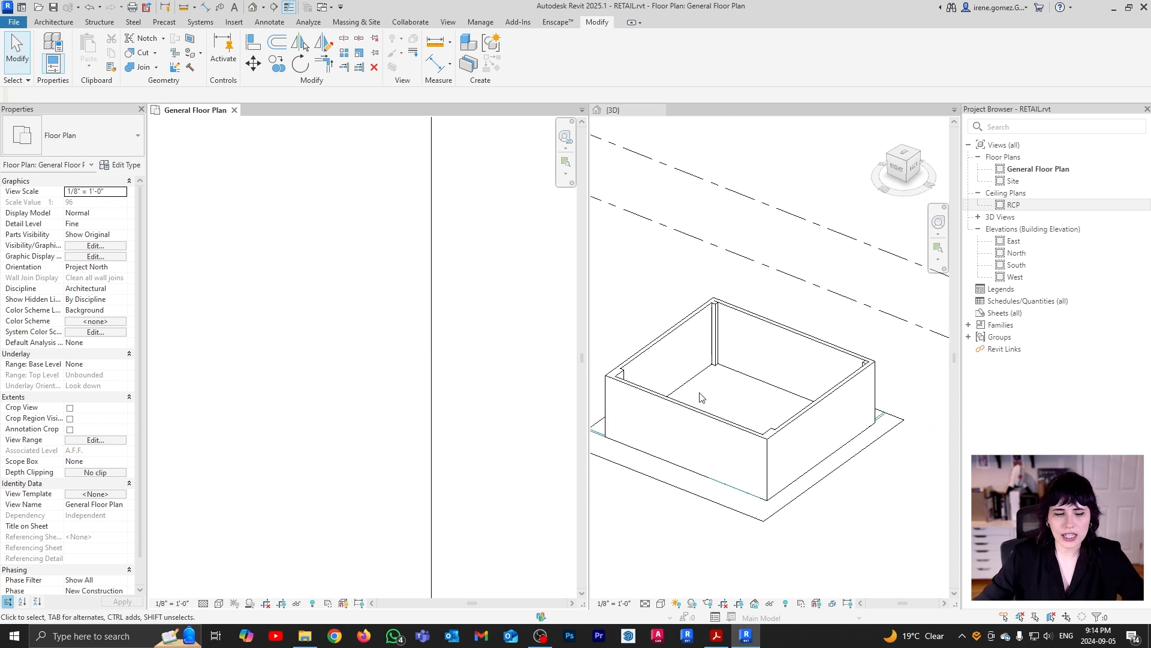
{"action": "scroll", "coordinate": [701, 397], "scroll_direction": "down", "scroll_amount": 1}
{"action": "middle_click_drag", "start_coordinate": [733, 406], "coordinate": [748, 372]}
{"action": "middle_click_drag", "start_coordinate": [814, 431], "coordinate": [810, 266]}
{"action": "scroll", "coordinate": [436, 410], "scroll_direction": "down", "scroll_amount": 5}
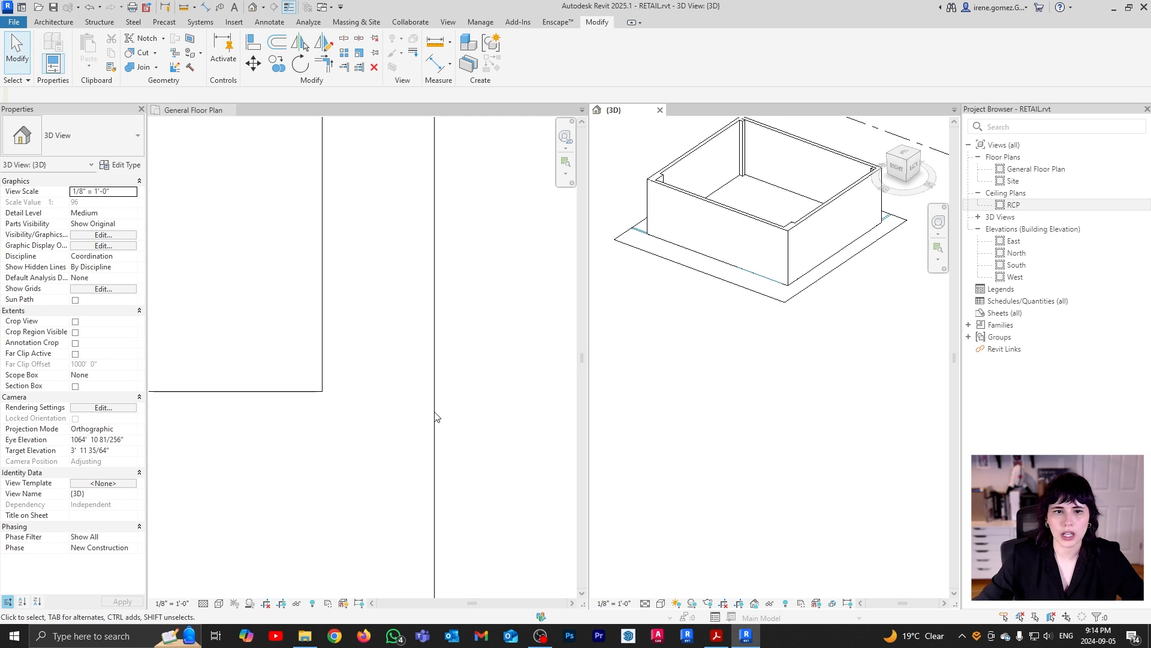
Move the lower-right column slightly outward so it projects beyond the outer face of the right wall
{"action": "left_click", "coordinate": [394, 407]}
{"action": "left_click_drag", "start_coordinate": [390, 400], "coordinate": [401, 400]}
{"action": "left_click", "coordinate": [519, 505]}
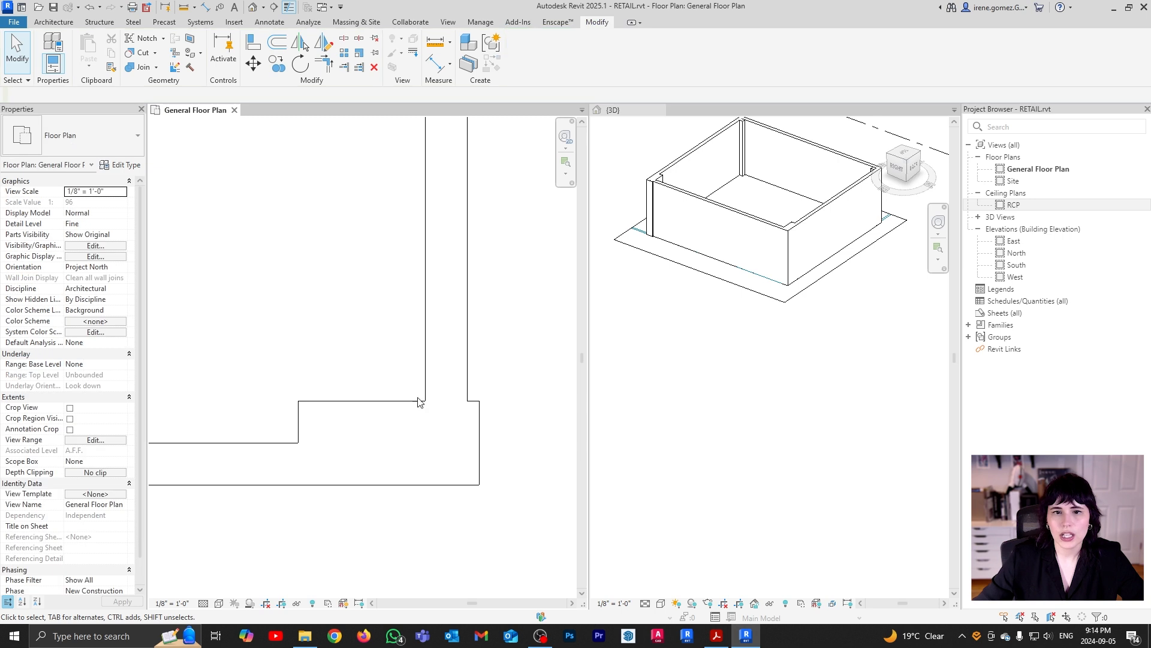
Examine the projecting column edge in the 3D view and open the East elevation
{"action": "left_click", "coordinate": [686, 387]}
{"action": "scroll", "coordinate": [681, 278], "scroll_direction": "up", "scroll_amount": 6}
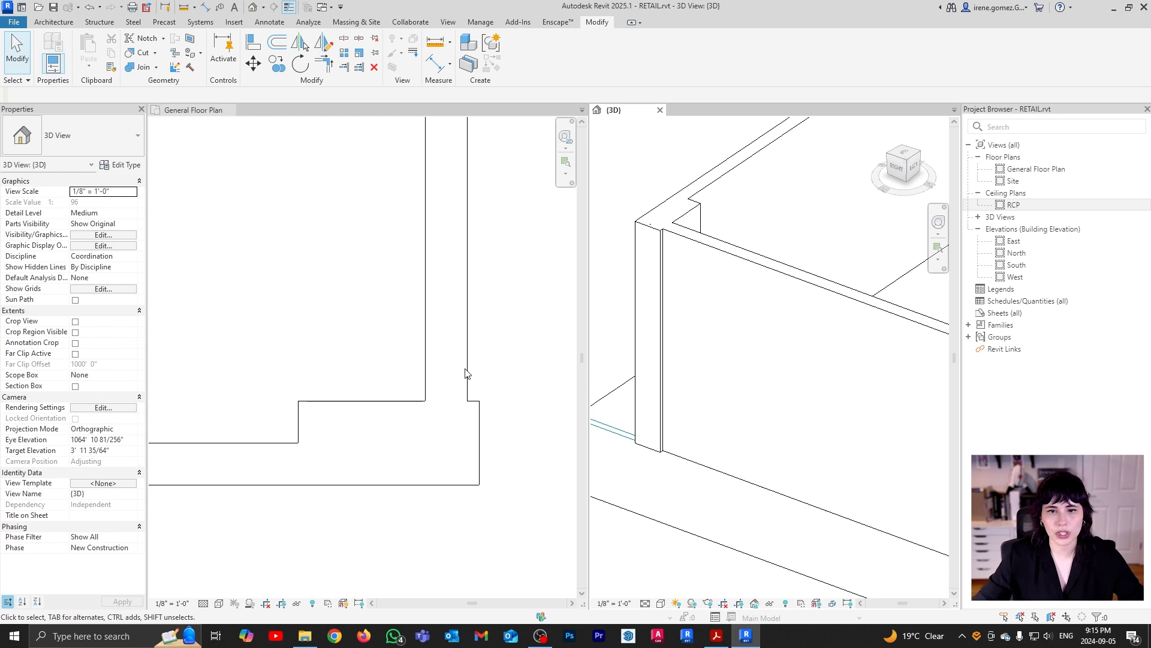
{"action": "left_click", "coordinate": [513, 451]}
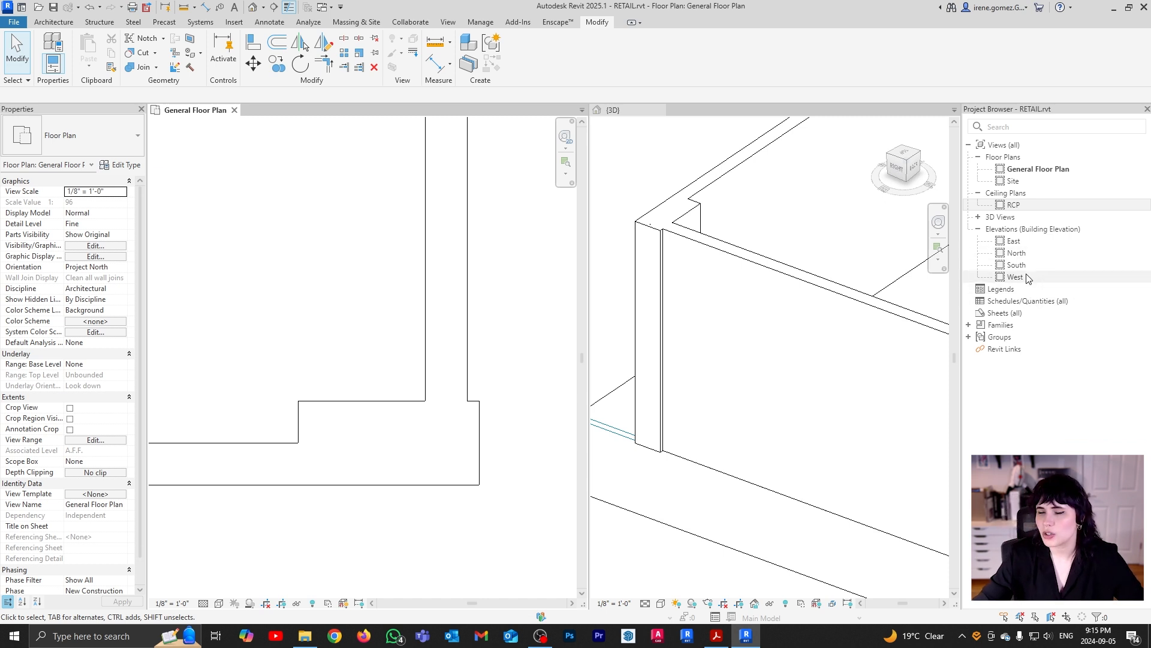
{"action": "double_click", "coordinate": [1013, 241]}
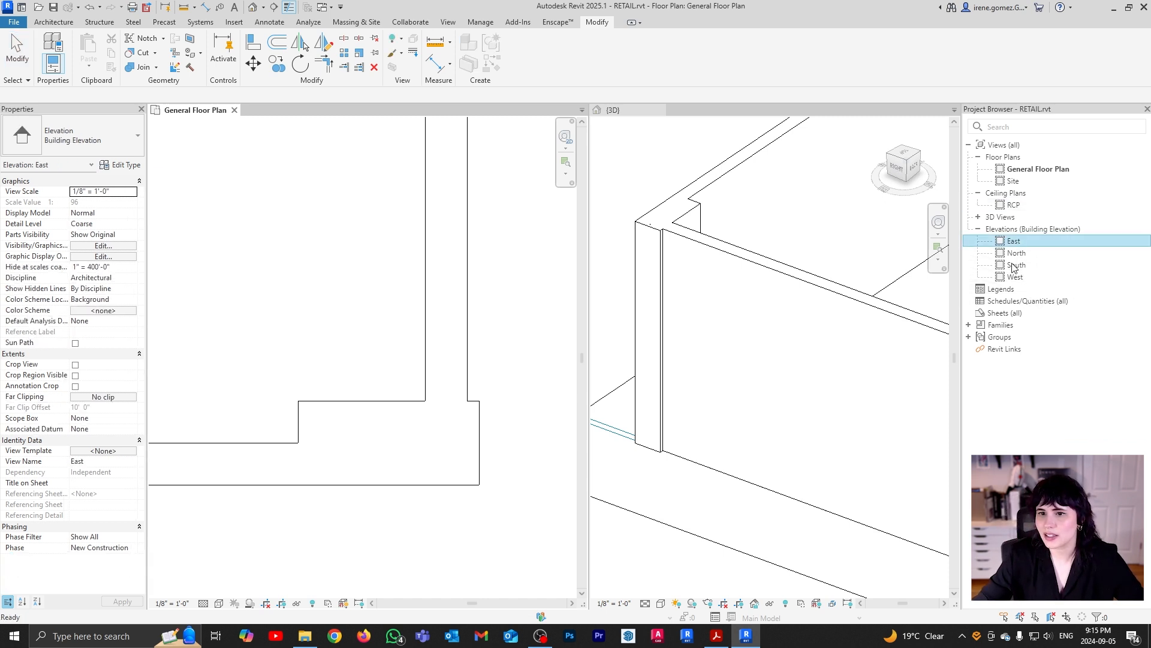
Close the East elevation and align the lower-right column's outer face with the right wall's outer face in the floor plan
{"action": "scroll", "coordinate": [418, 366], "scroll_direction": "up", "scroll_amount": 6}
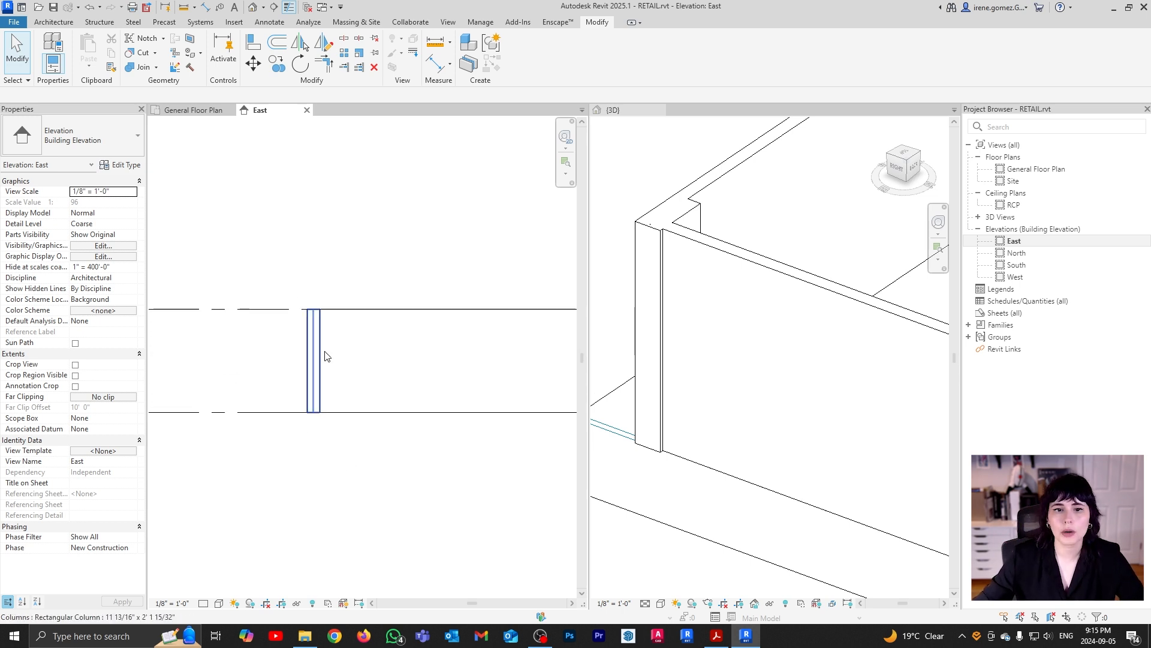
{"action": "left_click", "coordinate": [306, 110]}
{"action": "key", "text": "a"}
{"action": "key", "text": "l"}
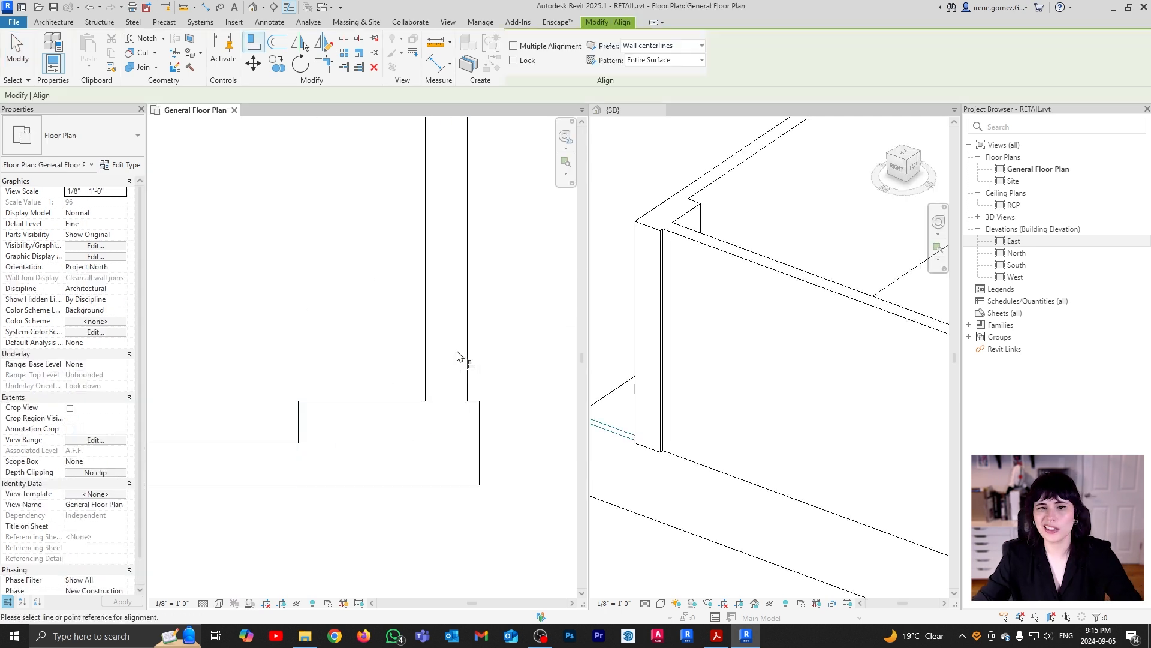
{"action": "left_click", "coordinate": [472, 361]}
{"action": "left_click", "coordinate": [485, 432]}
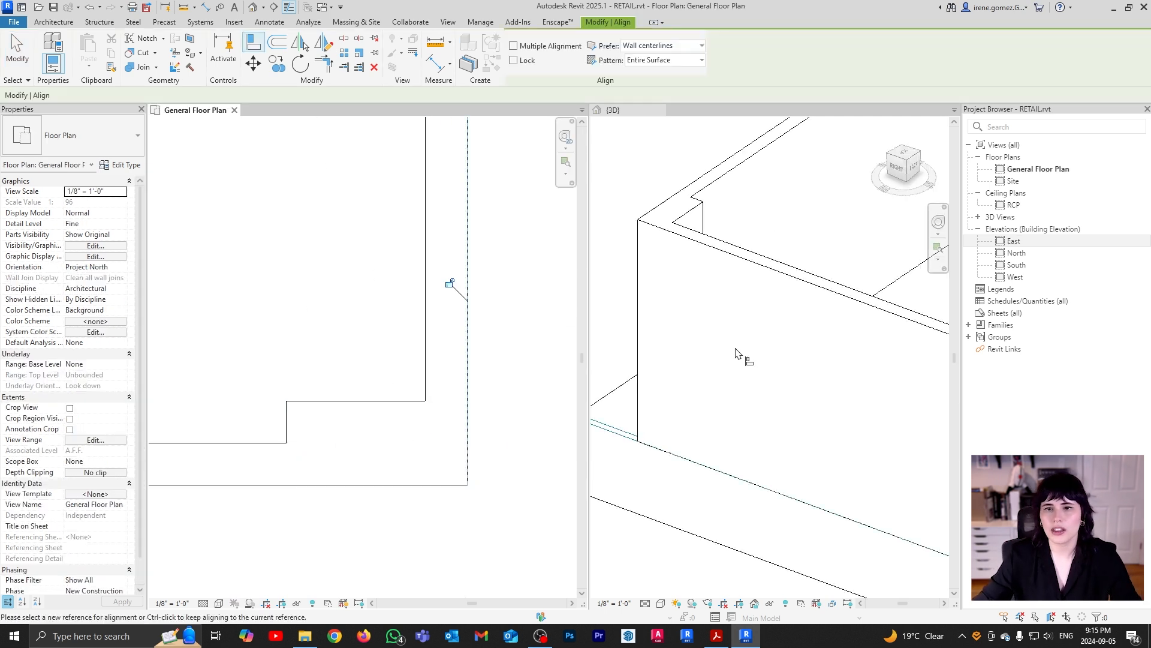
{"action": "scroll", "coordinate": [487, 383], "scroll_direction": "down", "scroll_amount": 8}
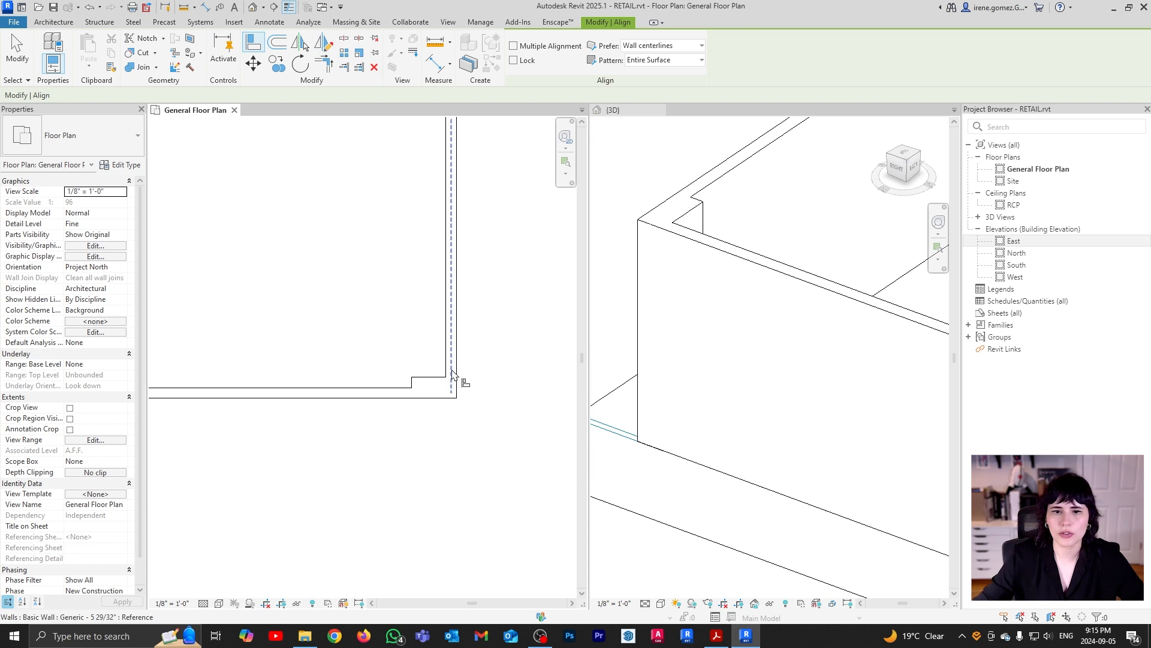
{"action": "key", "text": "Escape"}
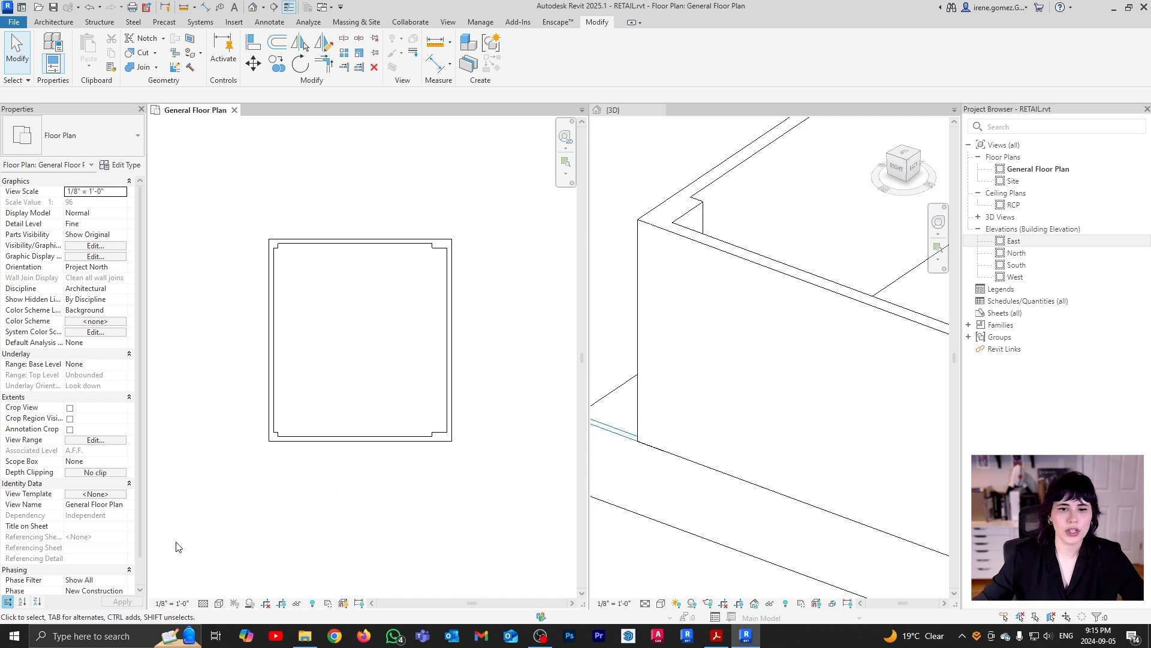
Reveal the hidden elements in the General Floor Plan, unhide the COMMERCIAL SPACE.dwg import, and leave the reveal mode
{"action": "left_click", "coordinate": [314, 603]}
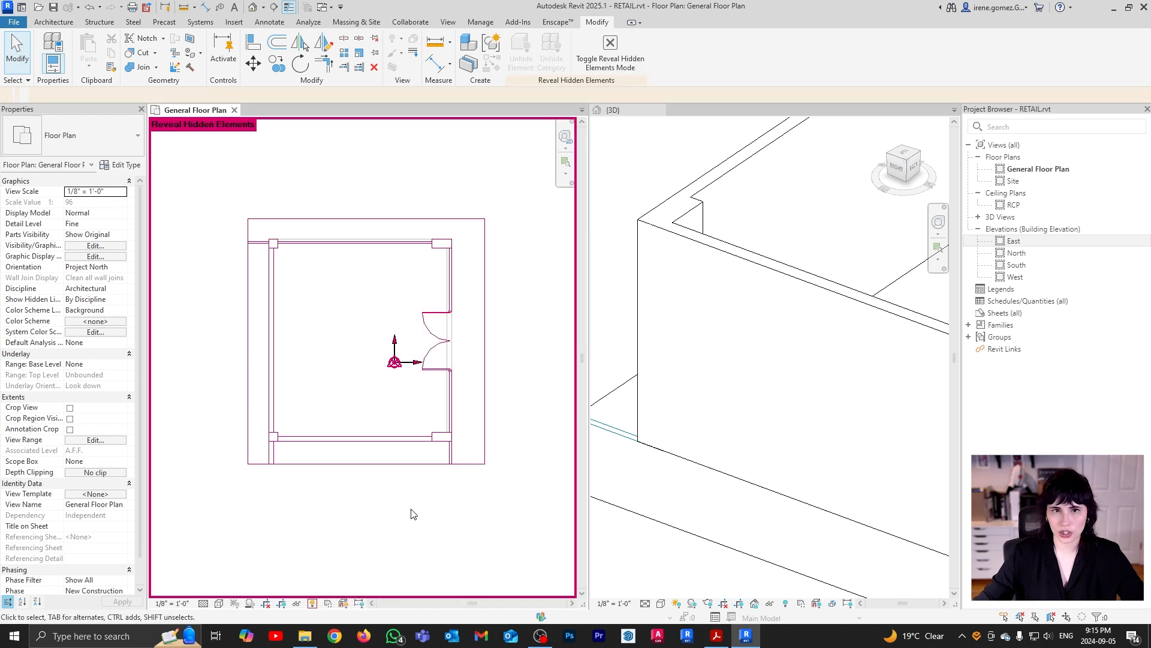
{"action": "left_click", "coordinate": [474, 464]}
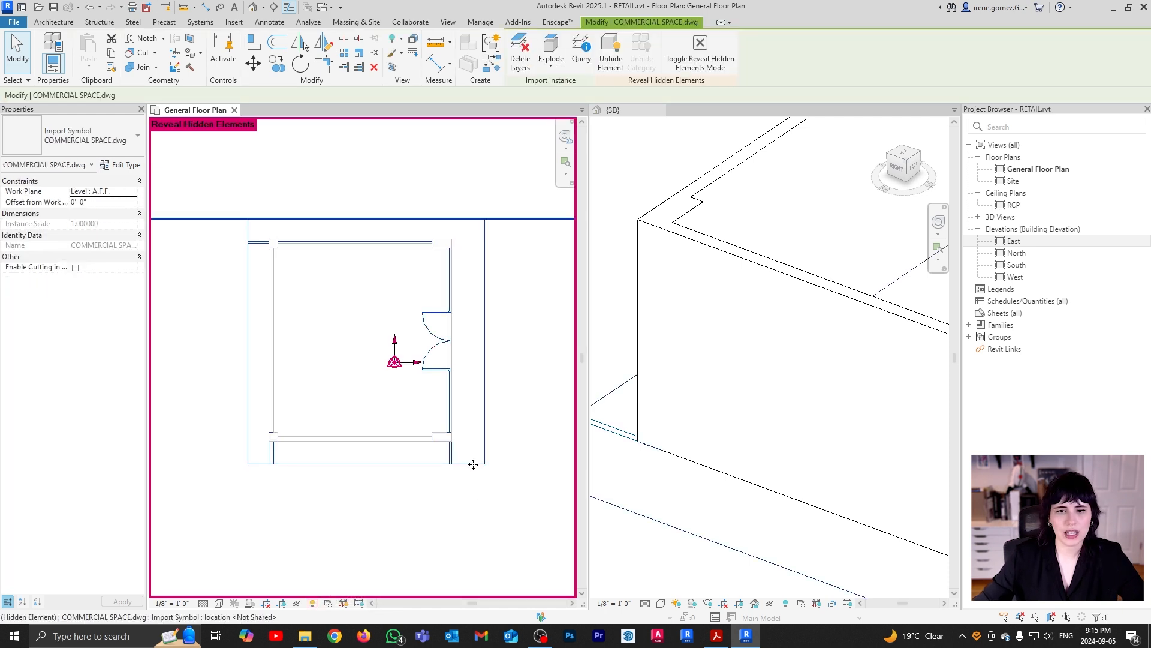
{"action": "right_click", "coordinate": [474, 464]}
{"action": "mouse_move", "coordinate": [589, 221]}
{"action": "left_click", "coordinate": [630, 224]}
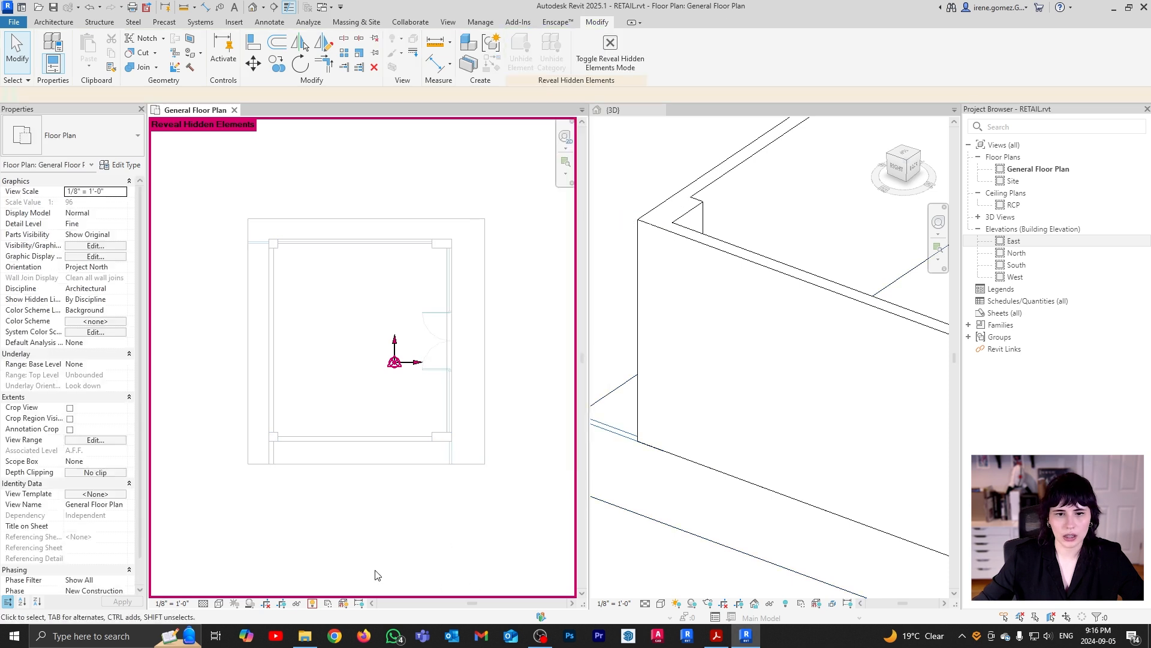
{"action": "left_click", "coordinate": [312, 603]}
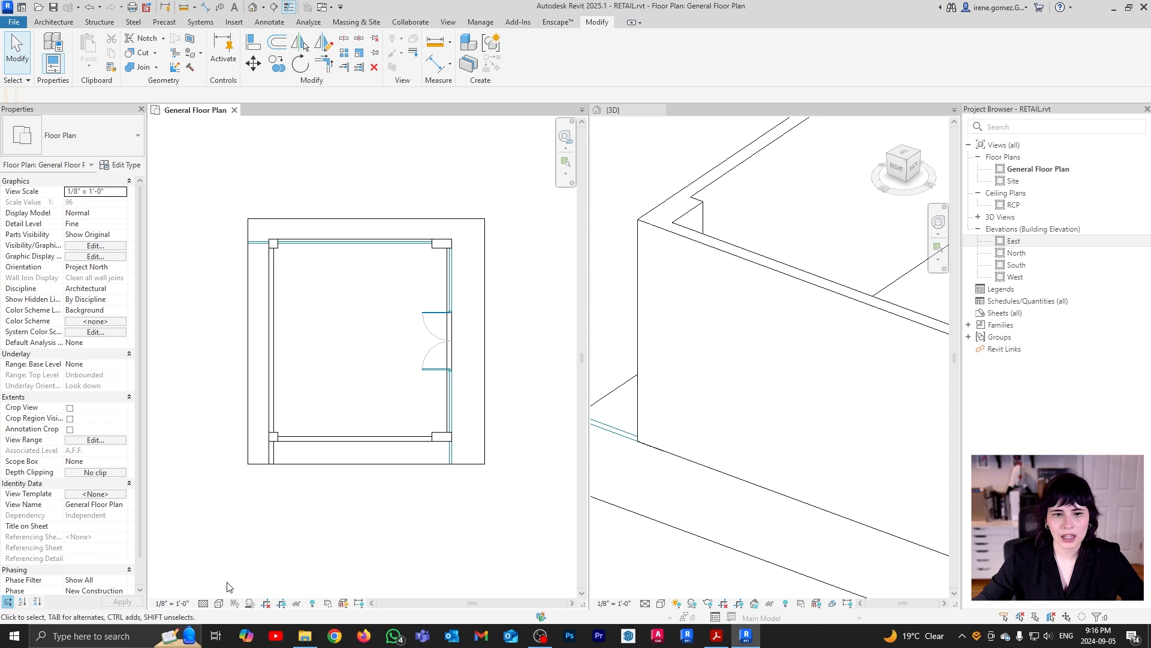
Set the General Floor Plan's visual style to Hidden Line
{"action": "left_click", "coordinate": [219, 603]}
{"action": "left_click", "coordinate": [282, 543]}
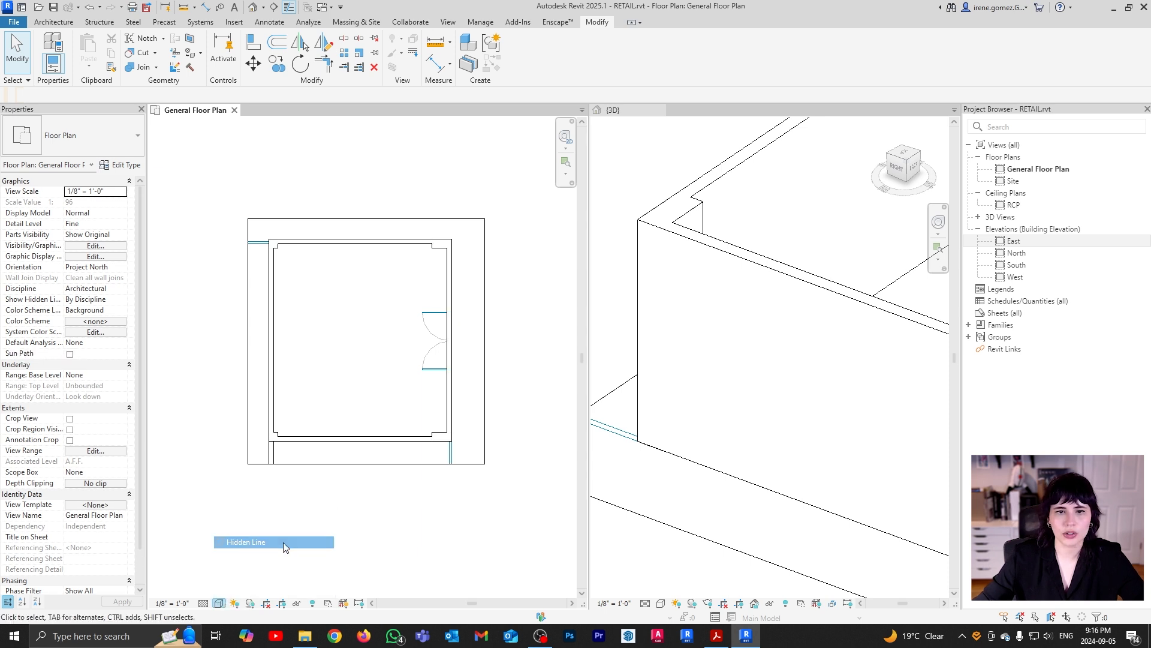
{"action": "middle_click_drag", "start_coordinate": [437, 483], "coordinate": [414, 514]}
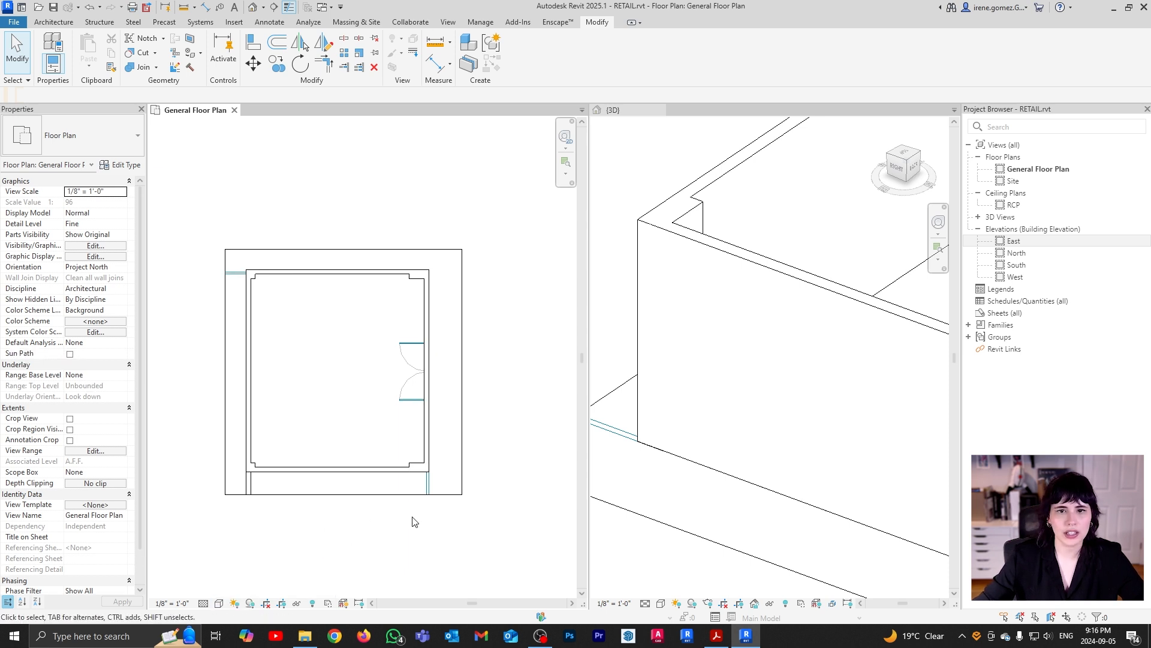